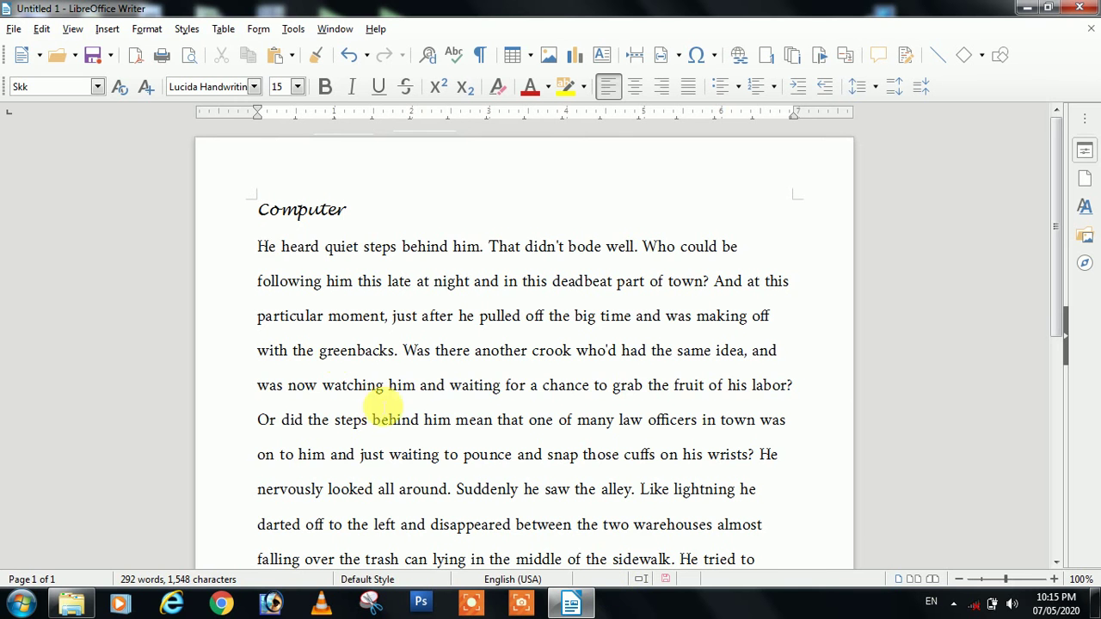
- Select the Computer heading and the story's opening lines to review them
left_click_drag(257, 247, 439, 454)
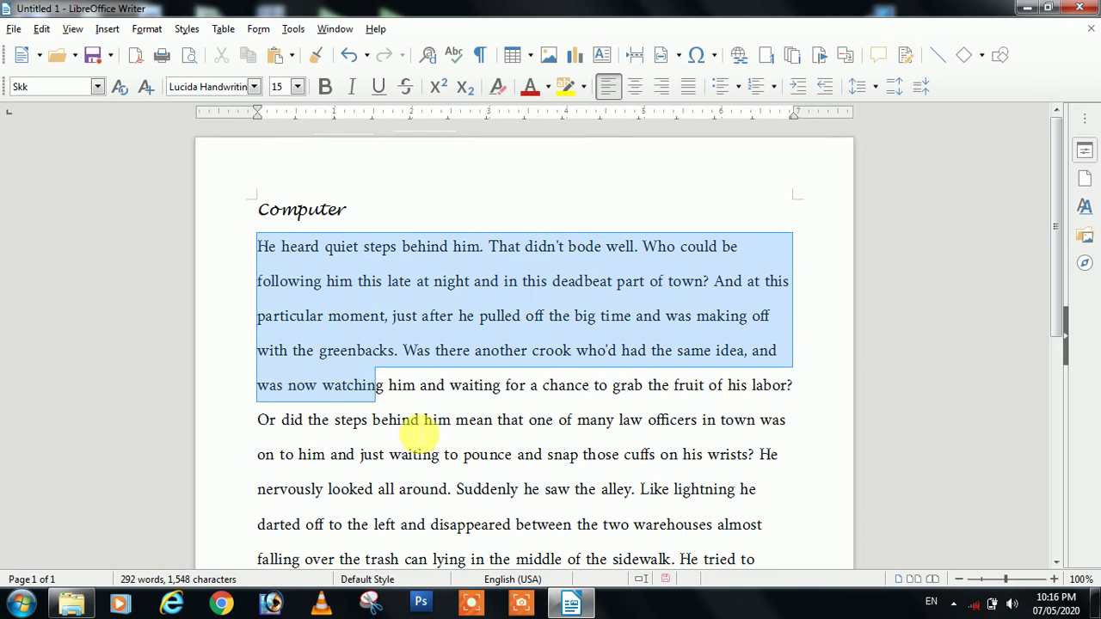
left_click(270, 210)
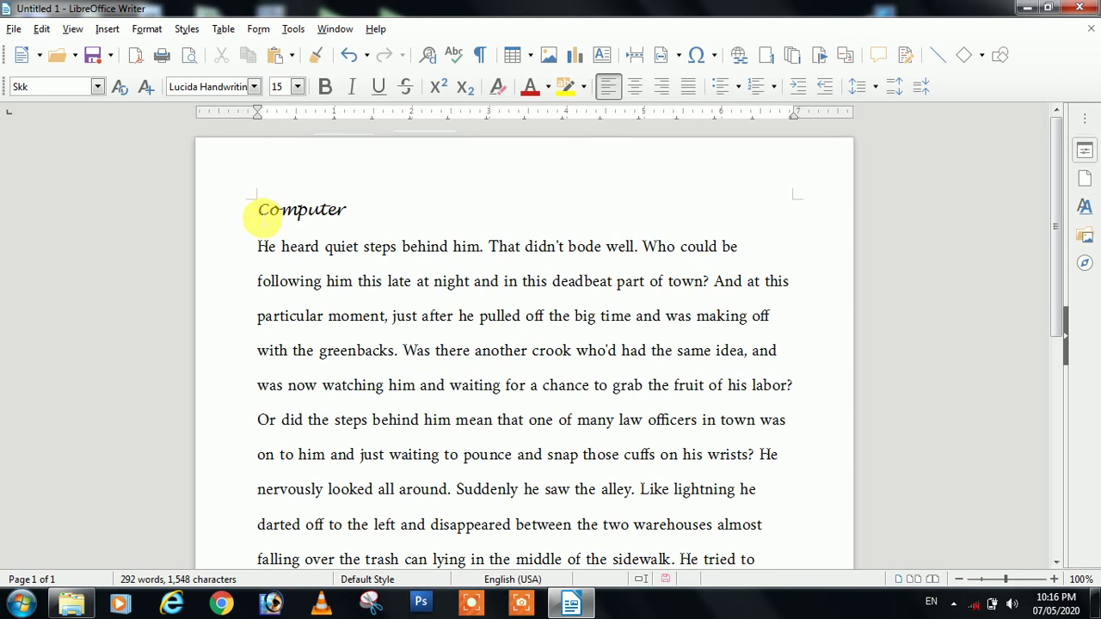
left_click_drag(258, 209, 353, 215)
left_click(283, 258)
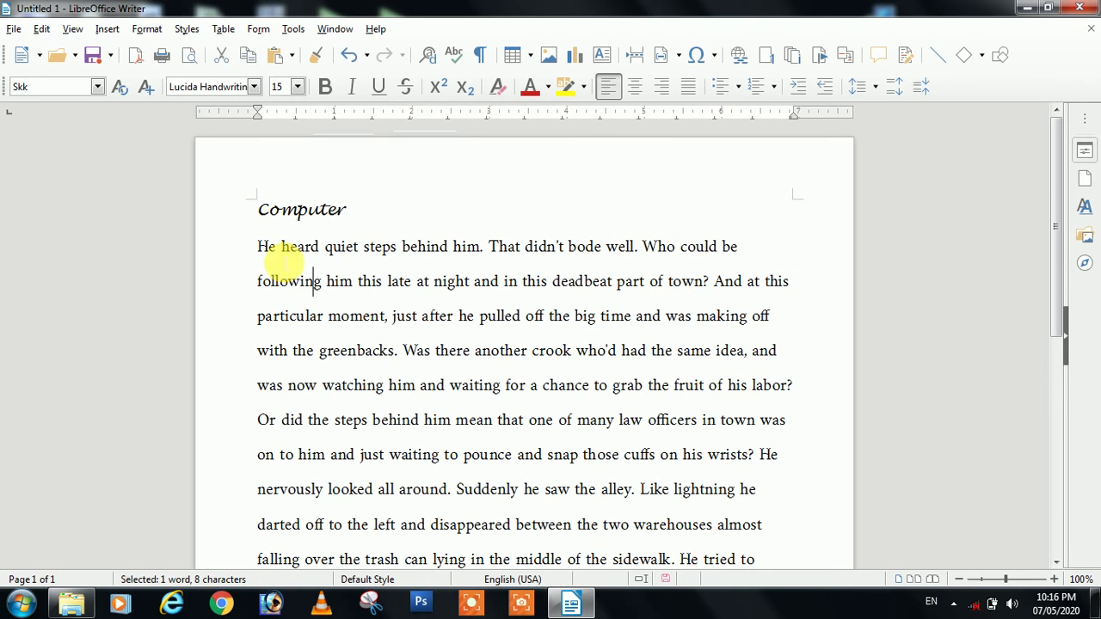
left_click_drag(257, 247, 388, 351)
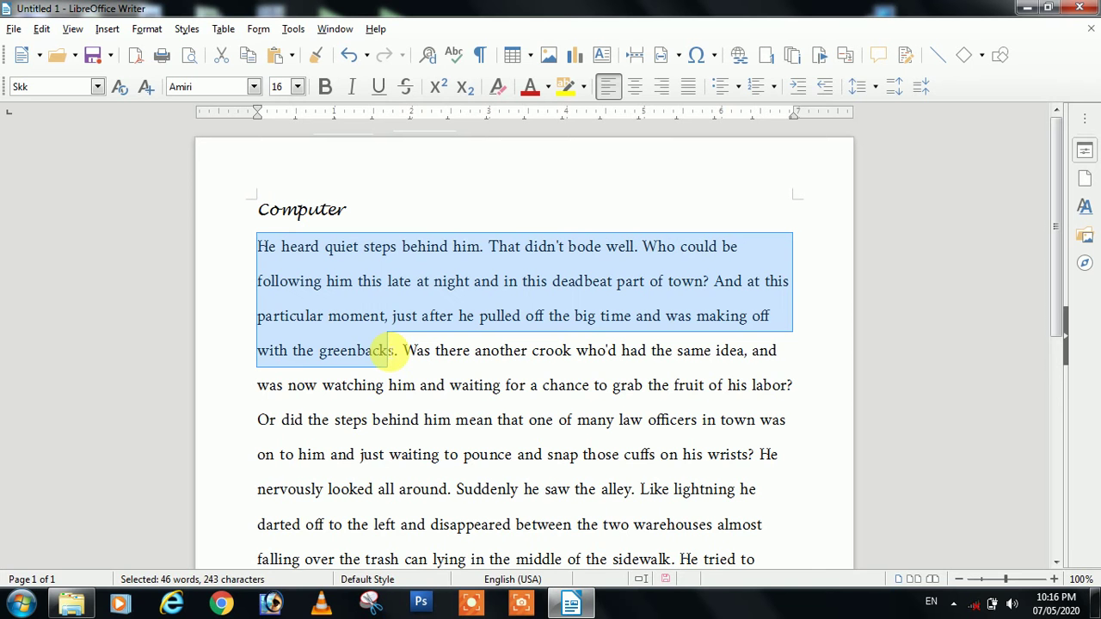
left_click(405, 353)
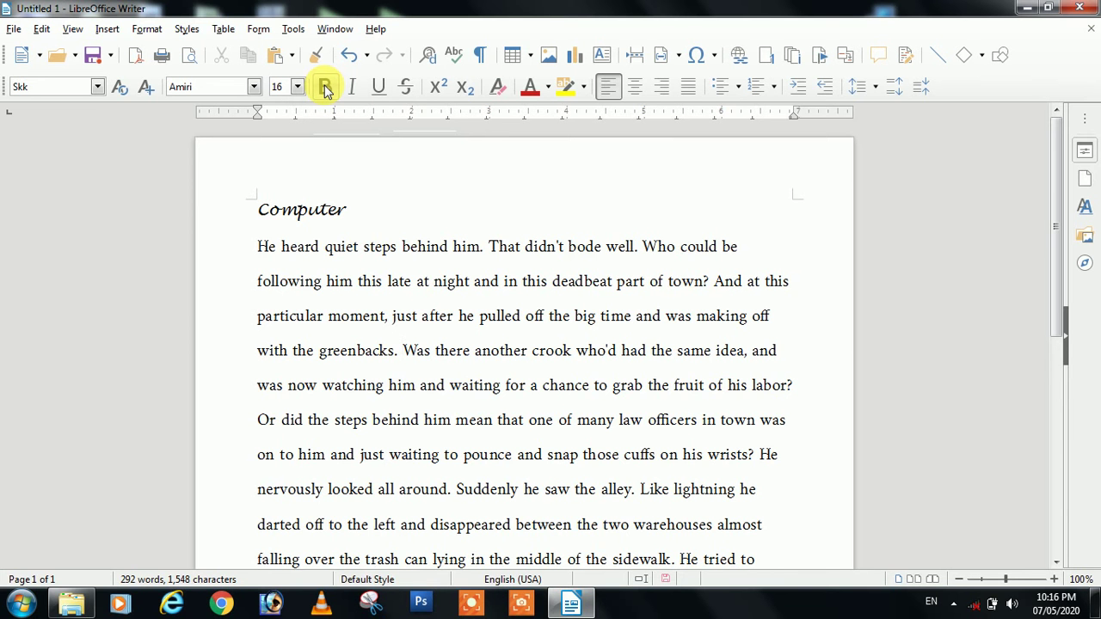
- Add a new line 'computer' below the Computer heading, accepting the autocomplete suggestion
left_click(367, 215)
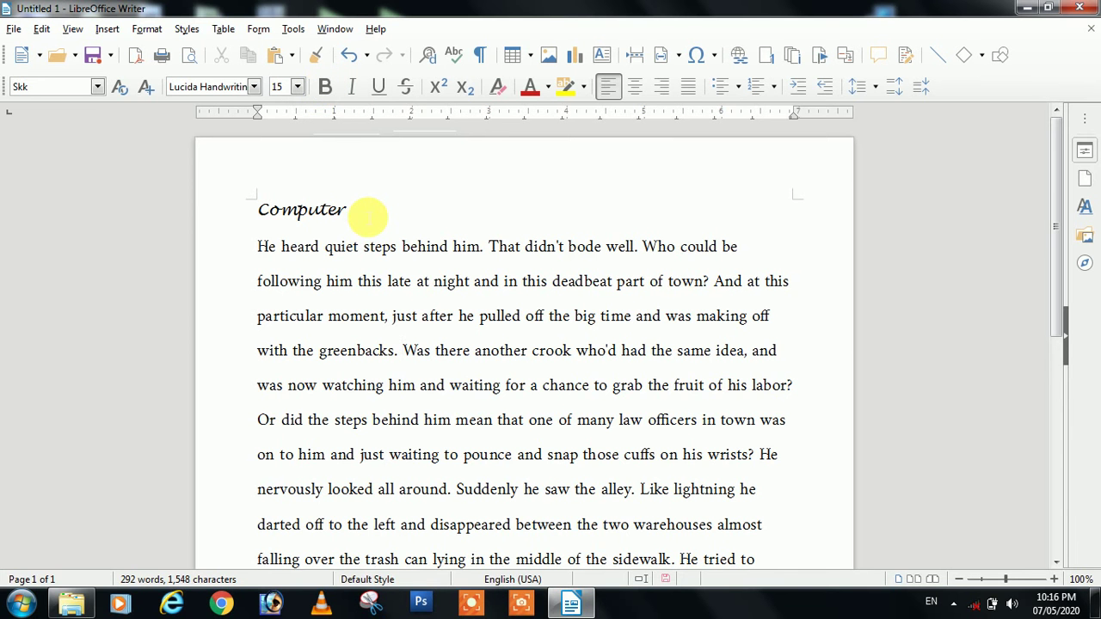
key("Return")
type("compute")
key("Return")
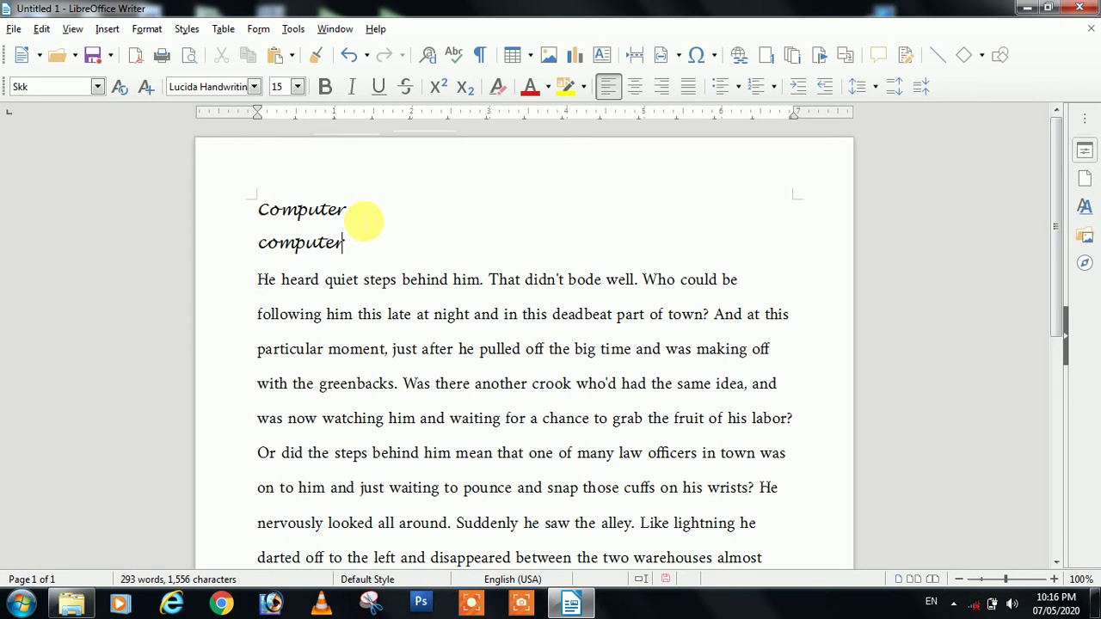
- Select the new 'computer' word to check it, then place the caret before it
left_click(263, 250)
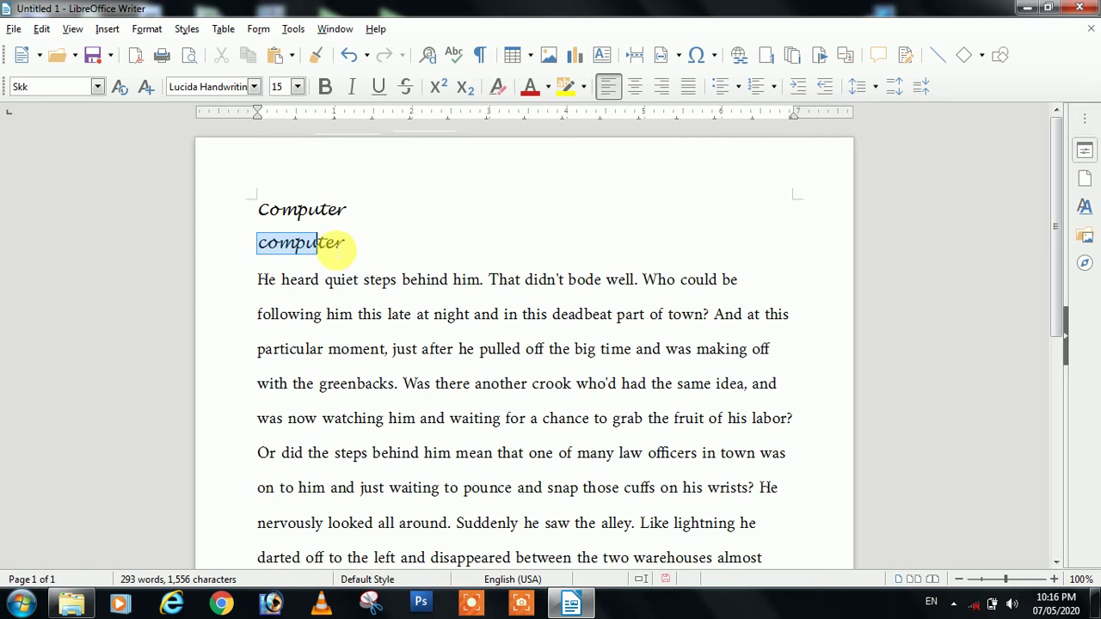
left_click_drag(263, 250, 363, 246)
left_click(369, 274)
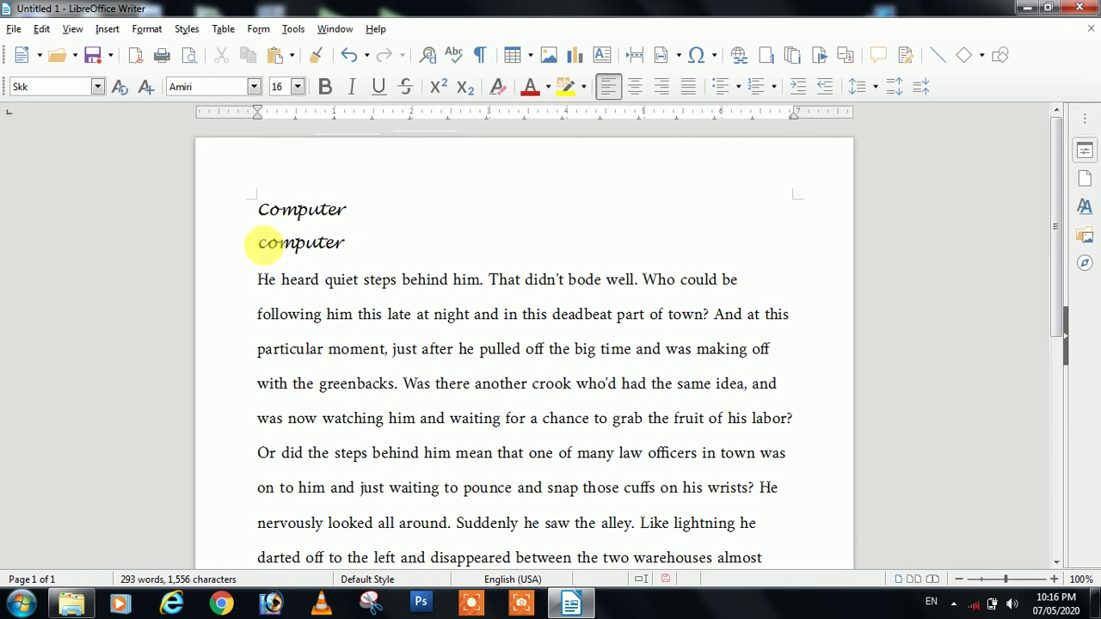
left_click_drag(262, 248, 344, 245)
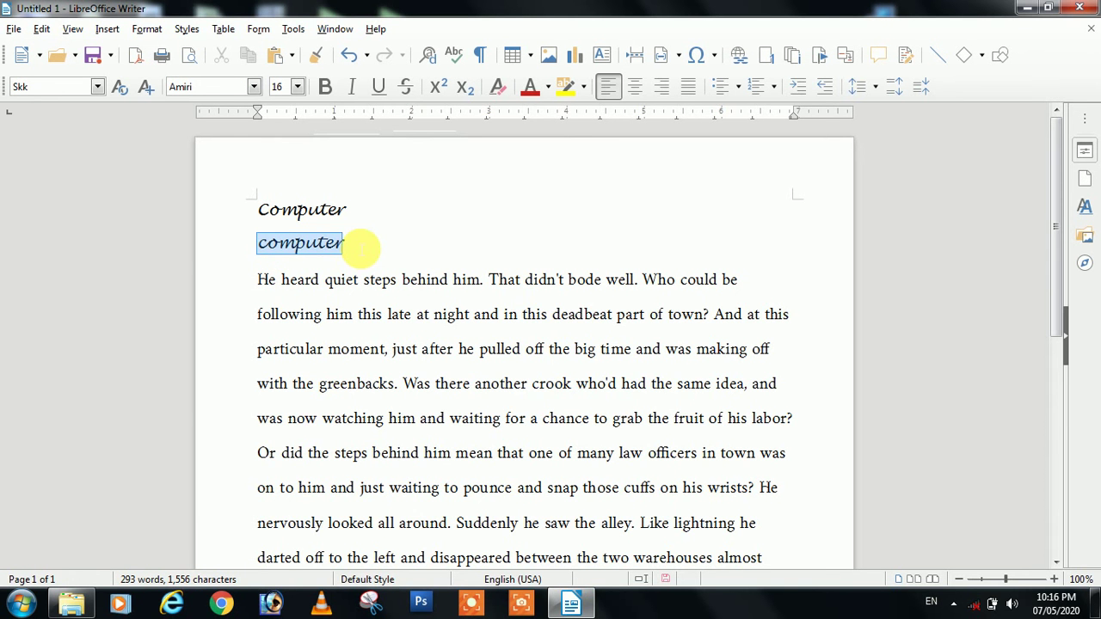
left_click(360, 248)
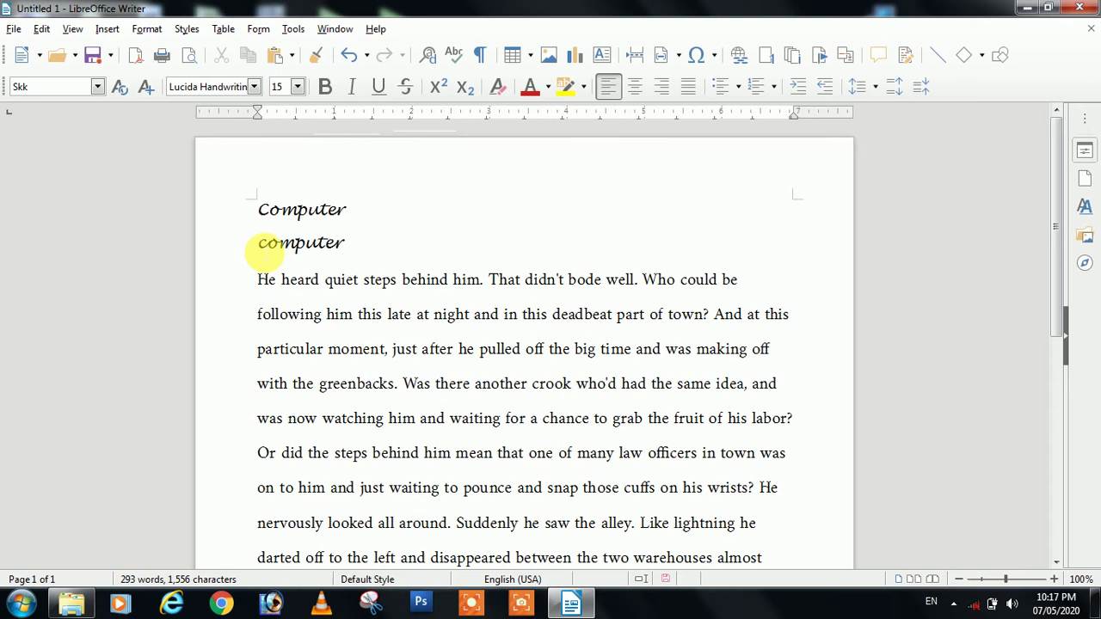
left_click(260, 246)
- Make the second-line word 'computer' bold with the Bold button
left_click_drag(260, 244, 354, 248)
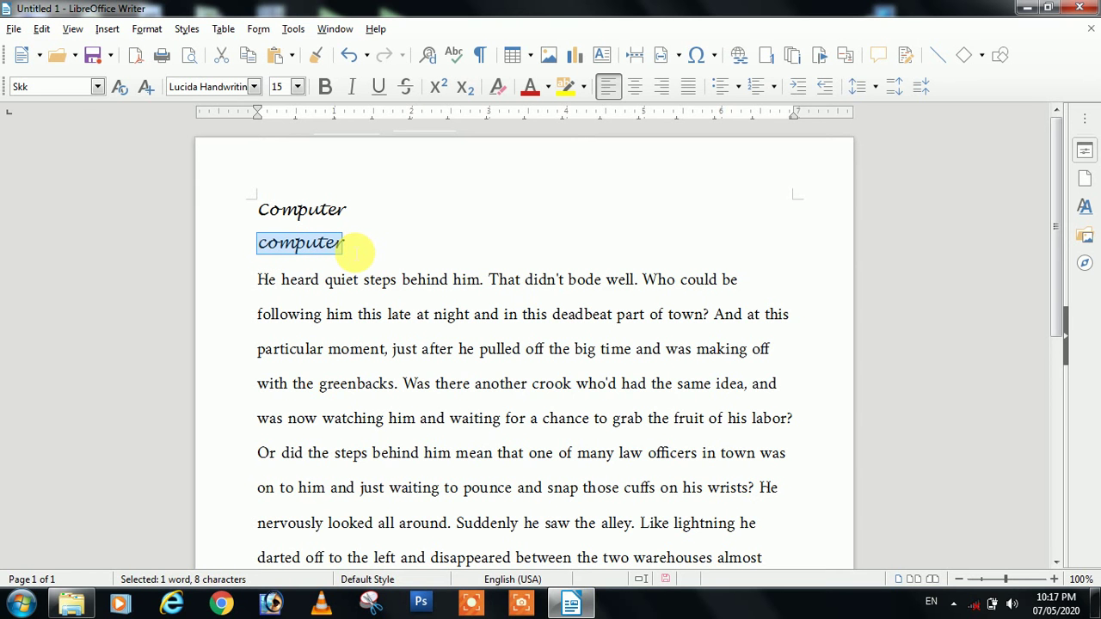
left_click(325, 88)
left_click(379, 246)
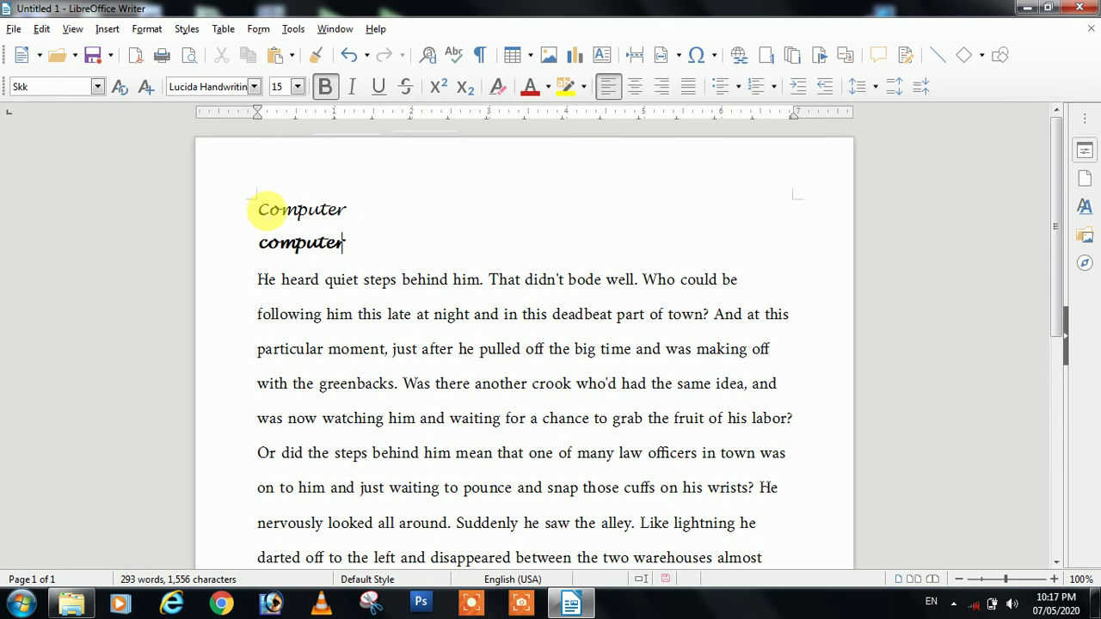
- Make the 'Computer' heading bold with Ctrl+B
left_click_drag(258, 209, 362, 213)
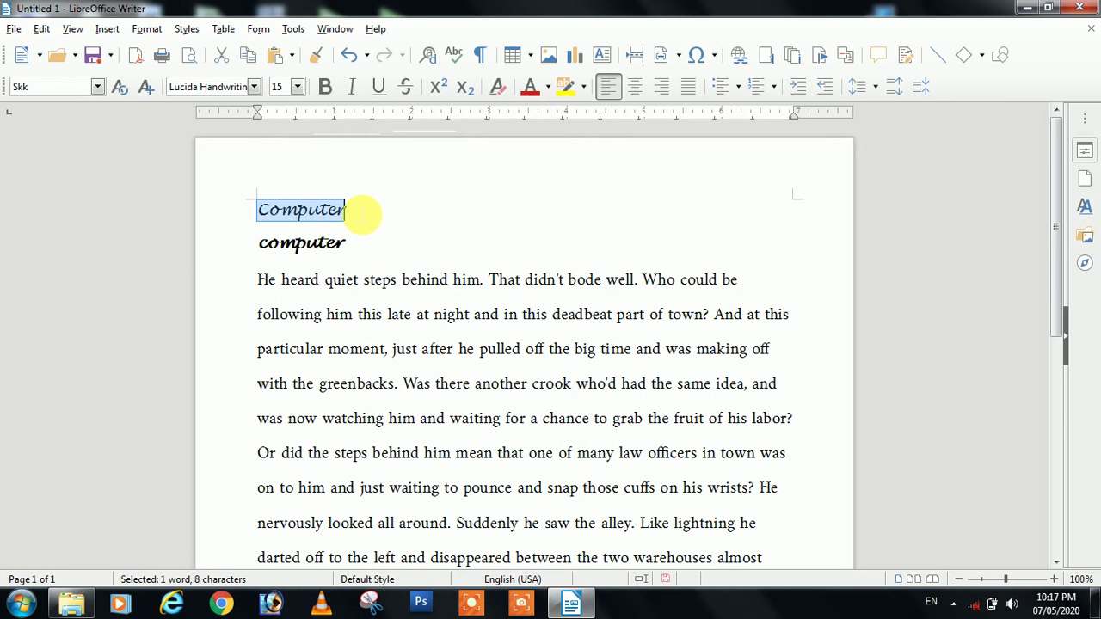
key("ctrl+b")
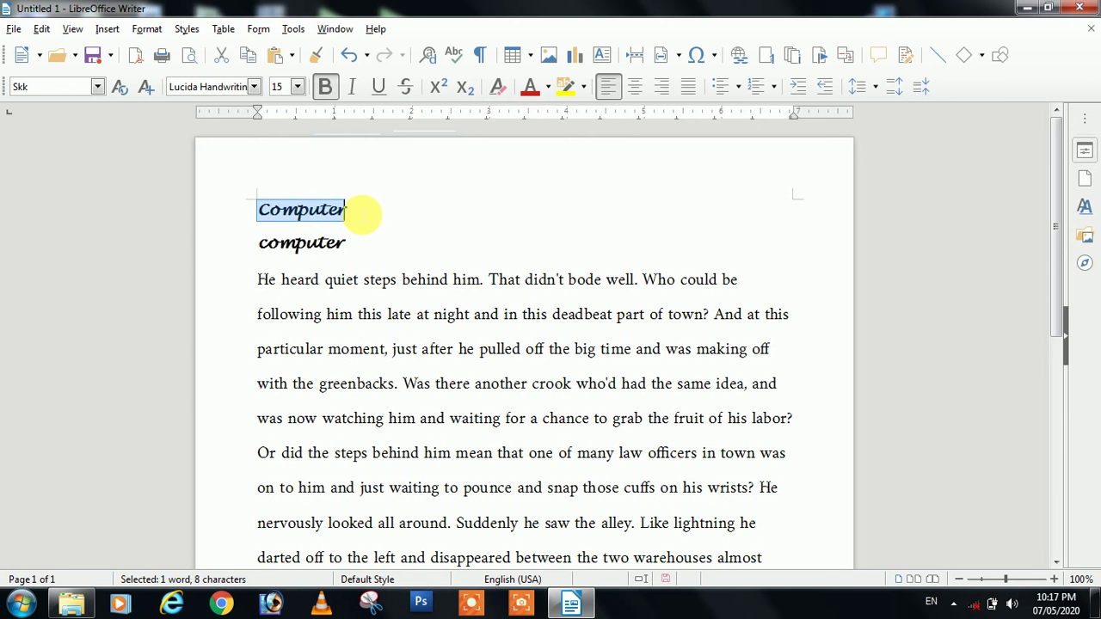
left_click(361, 214)
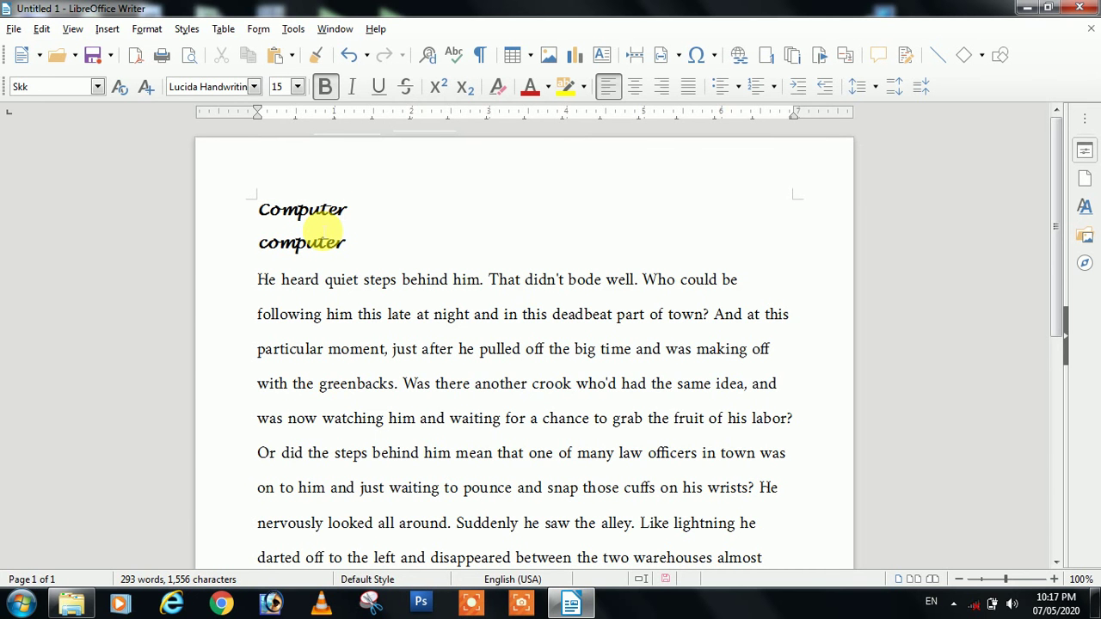
left_click(262, 215)
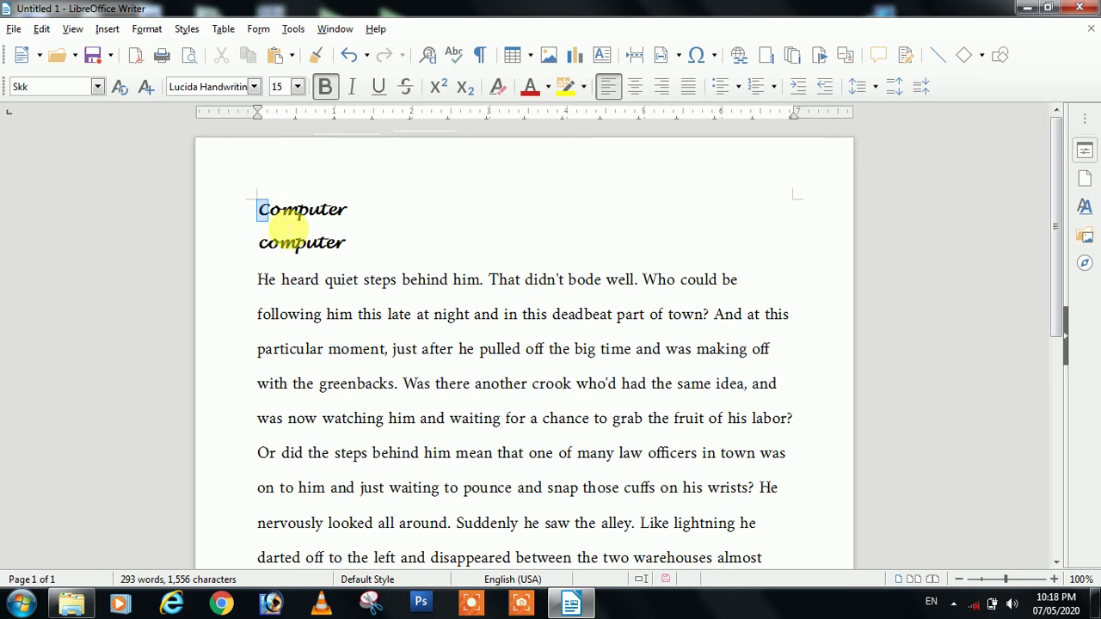
- Turn bold off on both the 'Computer' and 'computer' lines, leaving regular Lucida Handwriting
left_click_drag(263, 215, 357, 245)
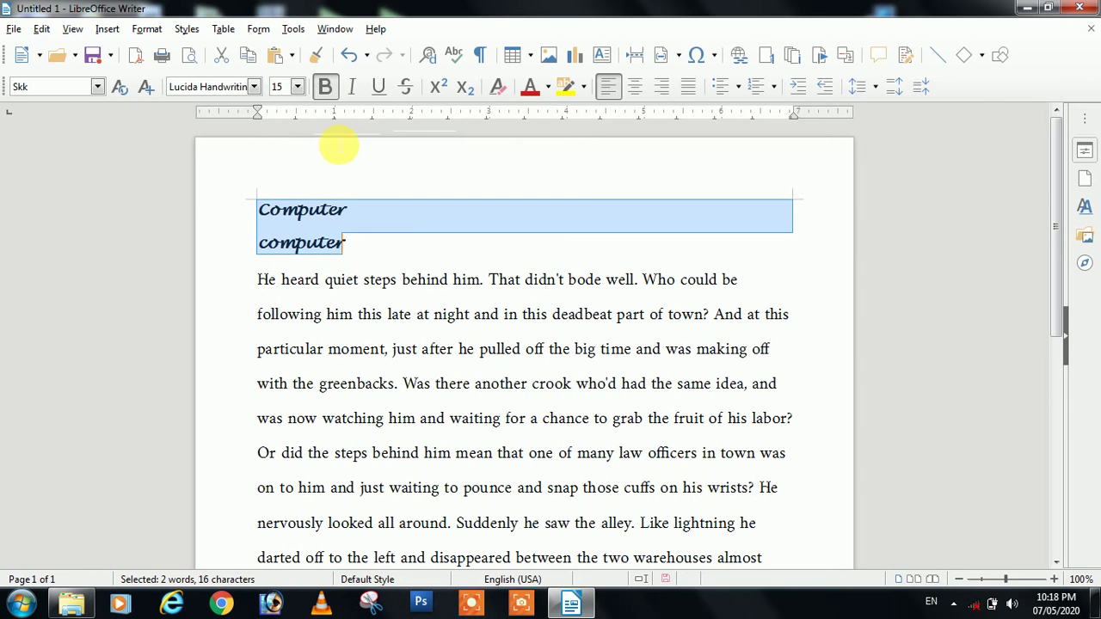
left_click(326, 86)
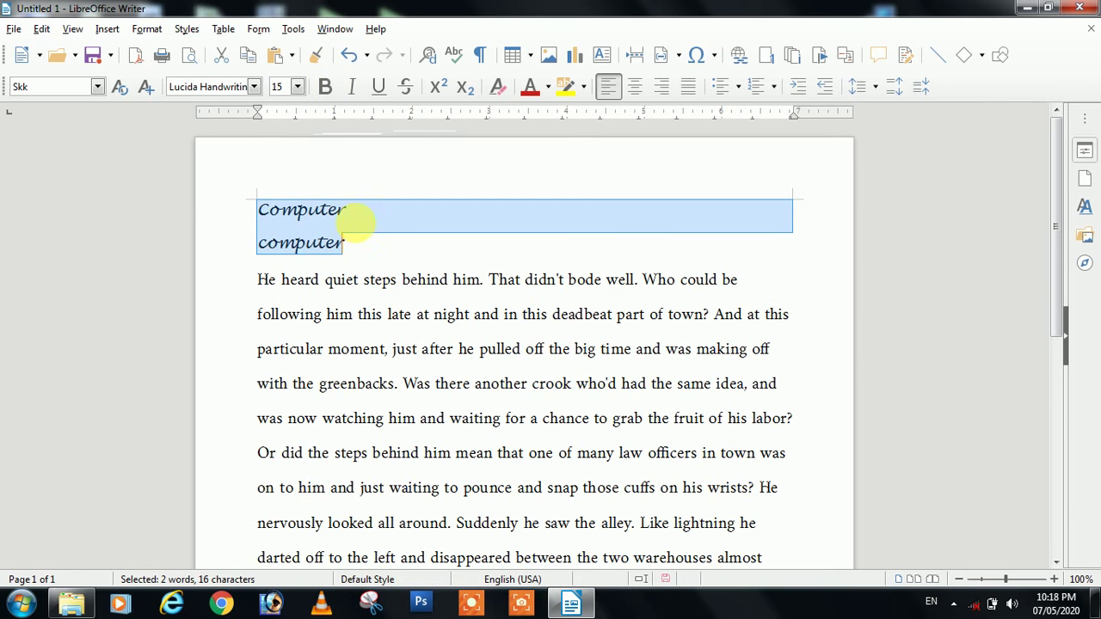
left_click(327, 86)
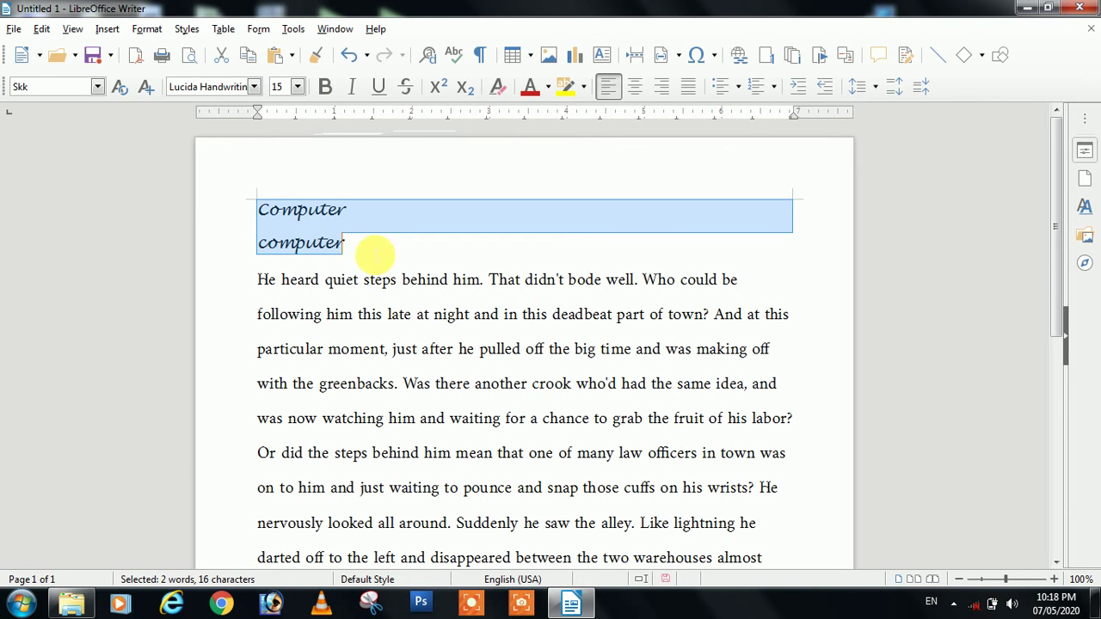
left_click(370, 245)
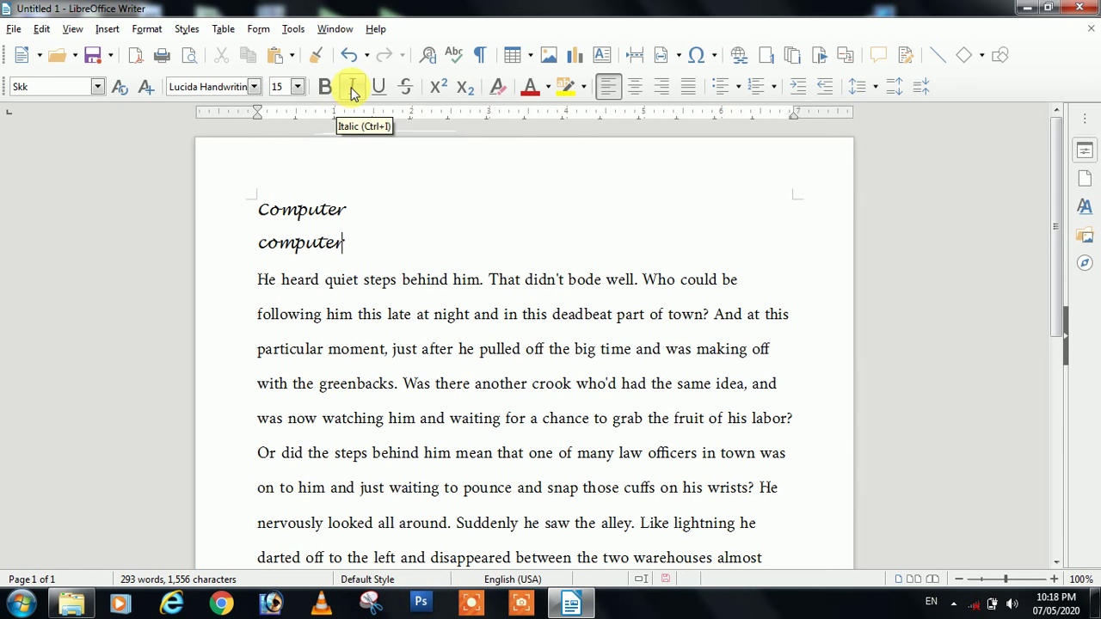
- Italicize the opening sentence 'He heard quiet steps behind him.'
scroll(393, 309, "down", 1)
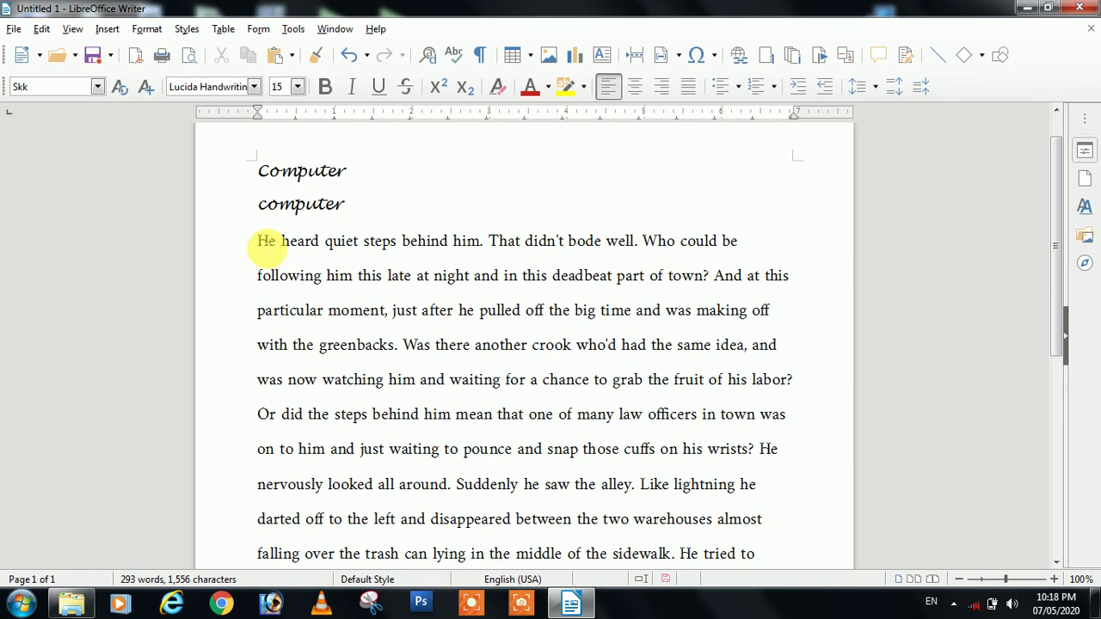
left_click_drag(261, 243, 497, 254)
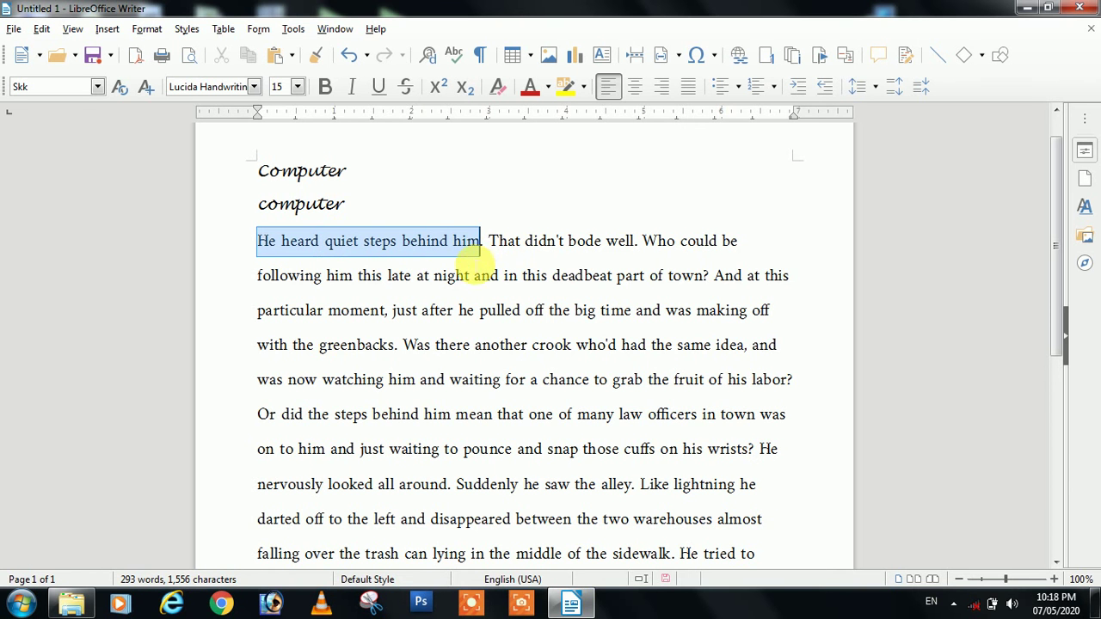
left_click(403, 277)
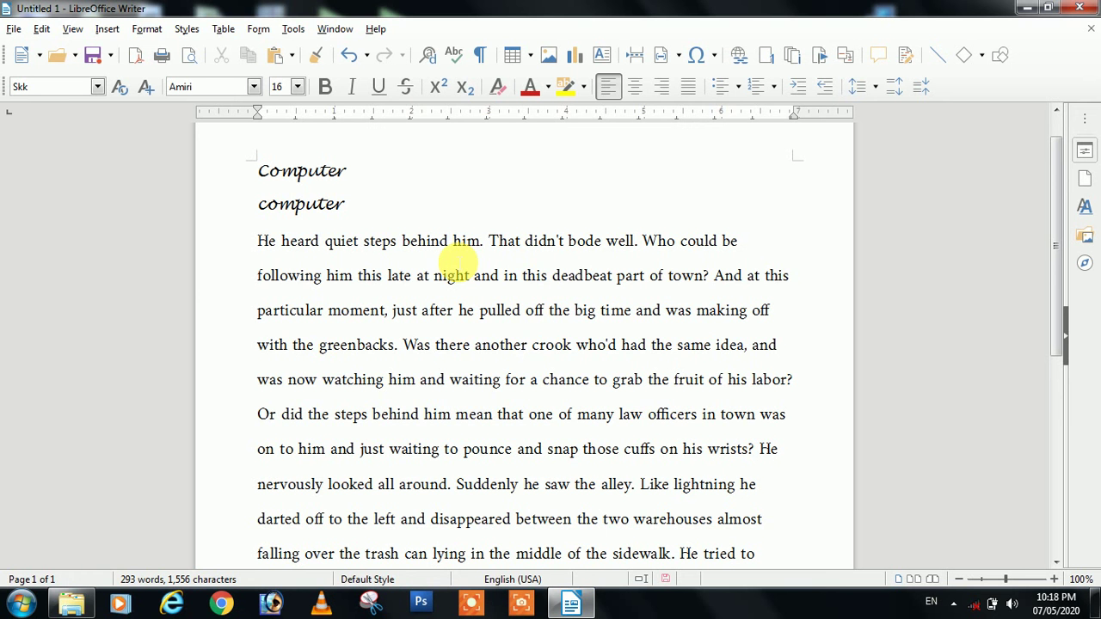
left_click_drag(258, 240, 331, 239)
left_click_drag(433, 241, 484, 242)
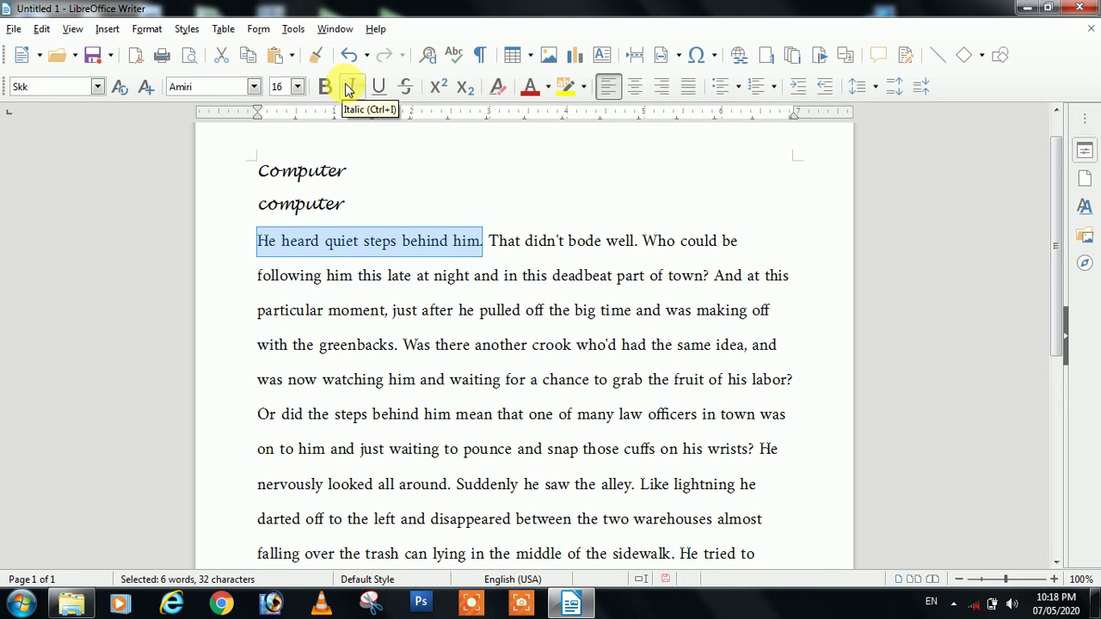
left_click(350, 87)
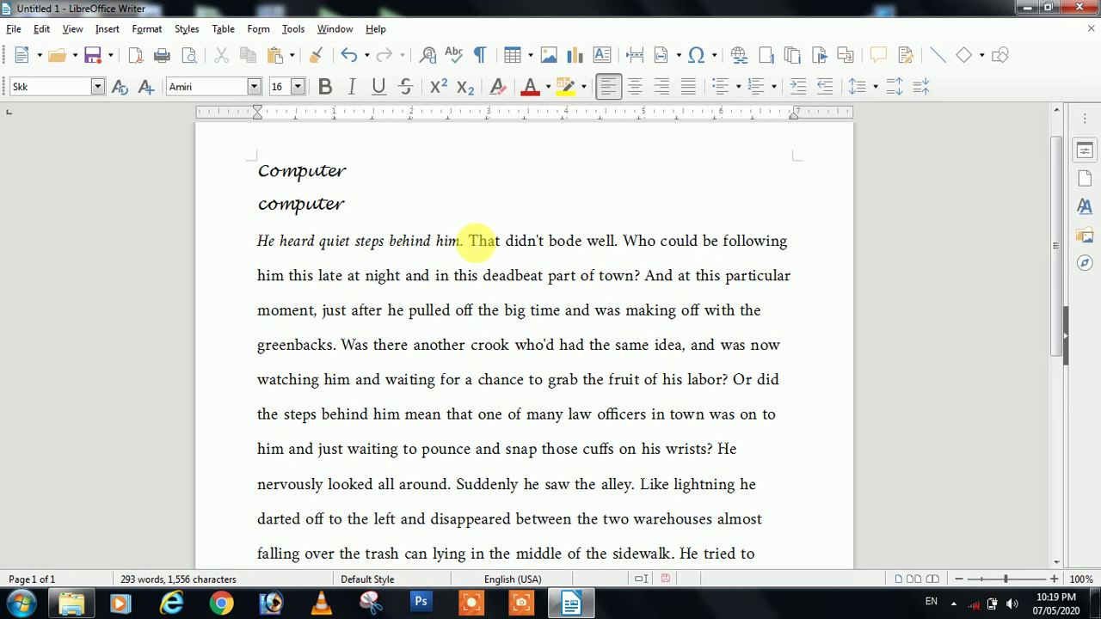
- Select the phrase 'him this late at night' at the start of line two
double_click(479, 241)
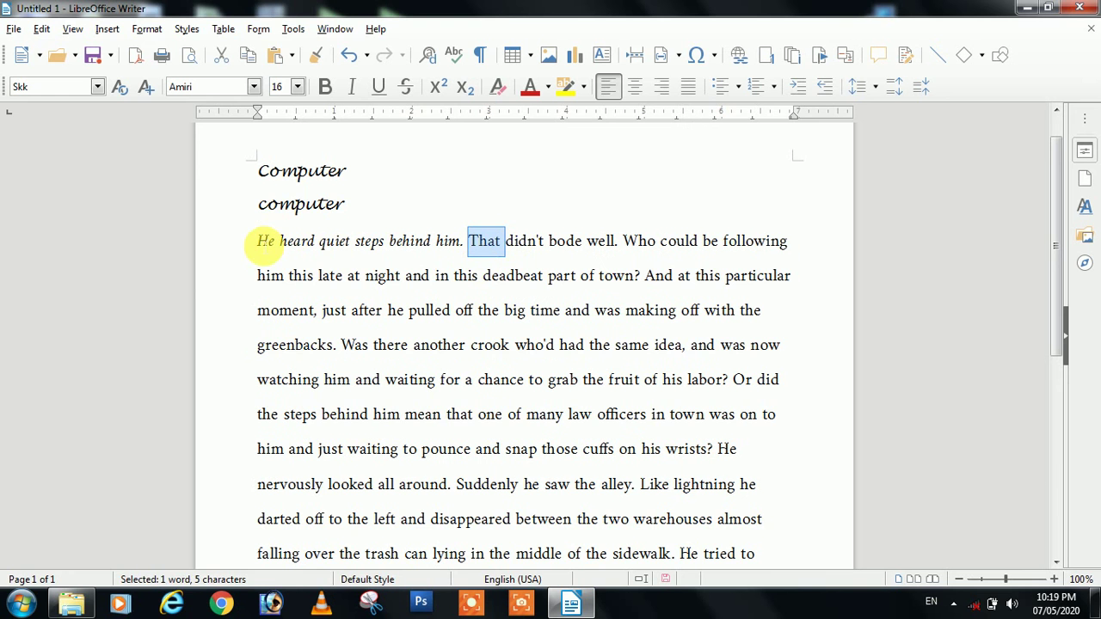
left_click_drag(258, 241, 403, 242)
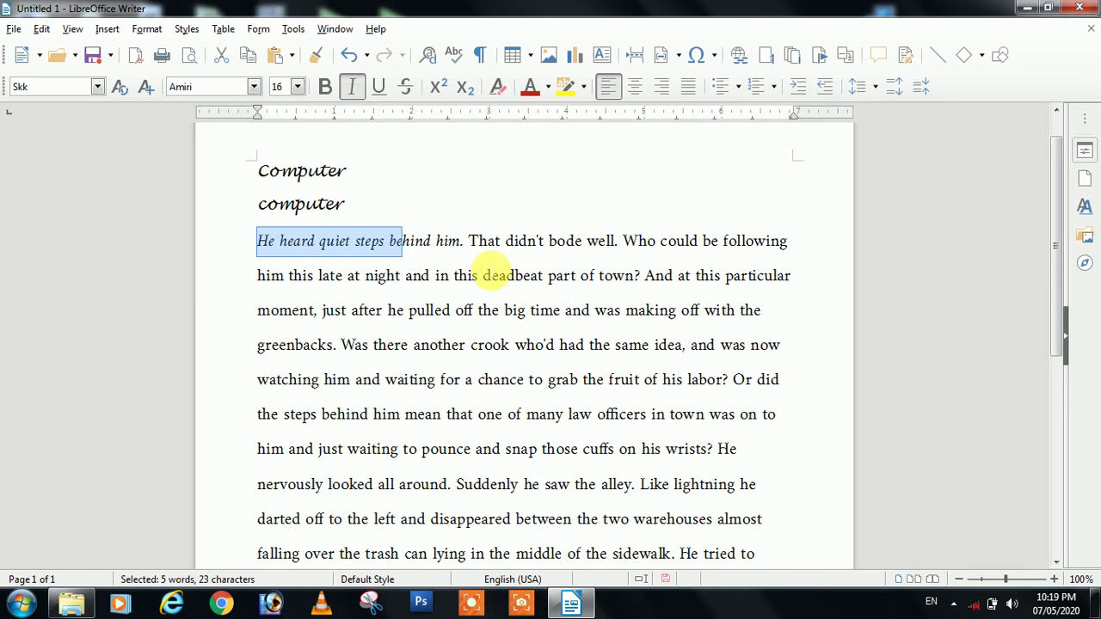
left_click(469, 241)
left_click_drag(258, 241, 306, 241)
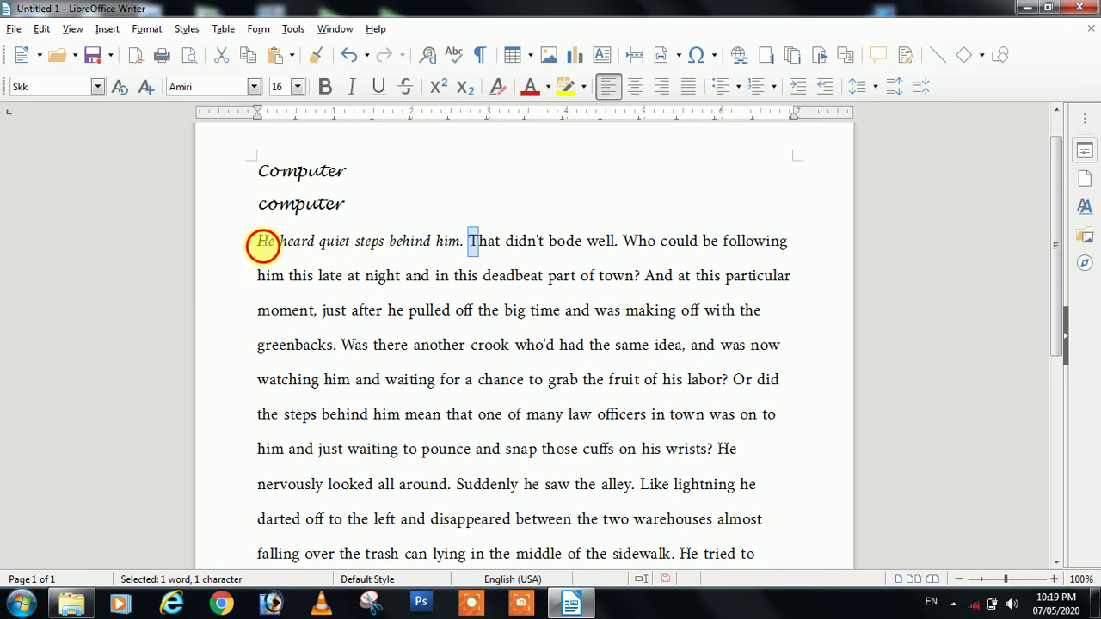
left_click(380, 275)
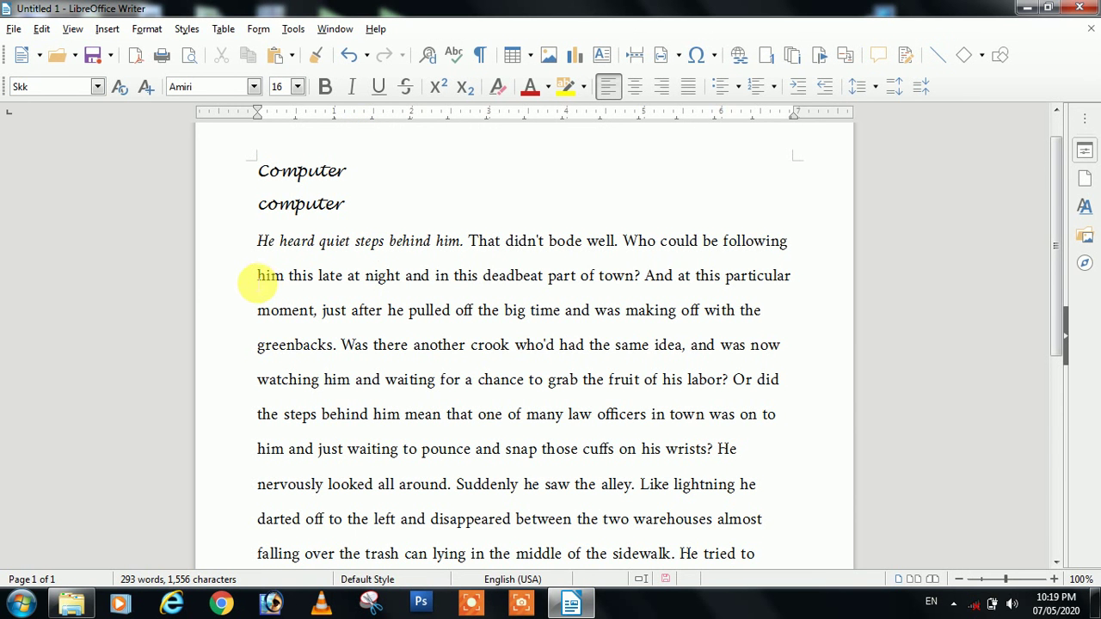
left_click_drag(256, 276, 401, 277)
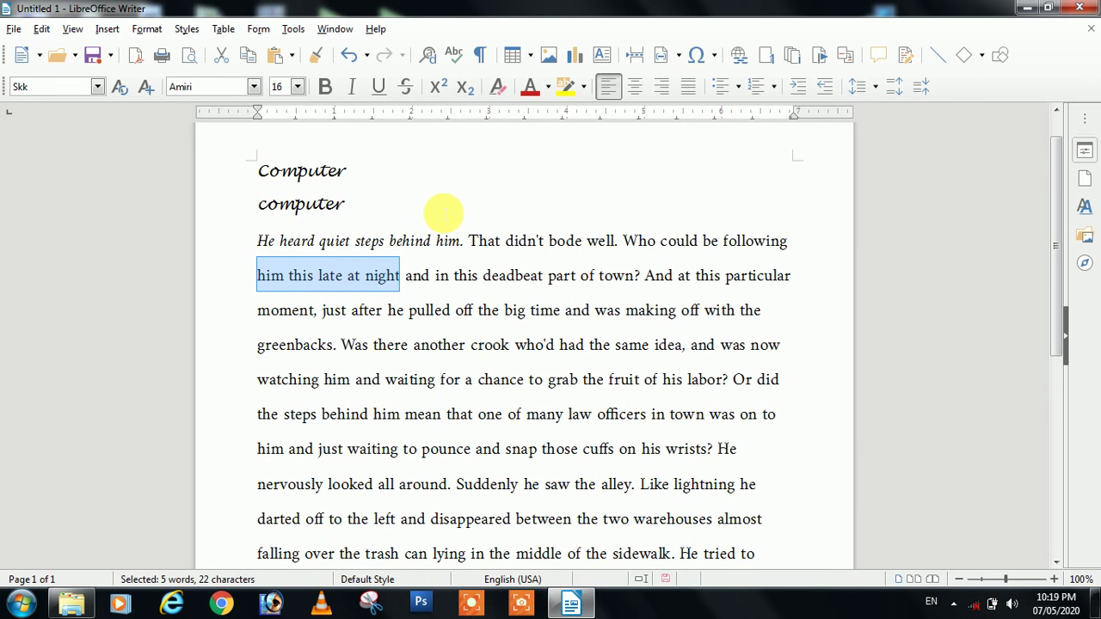
- Apply italic to 'him this late at night' with Ctrl+I
key("ctrl+i")
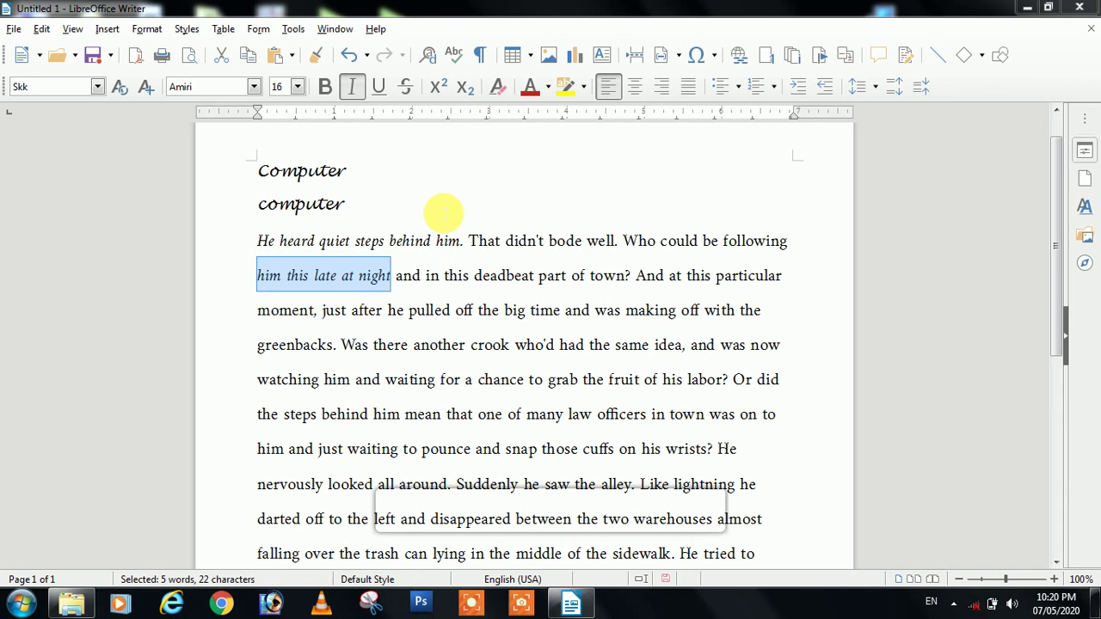
left_click(401, 274)
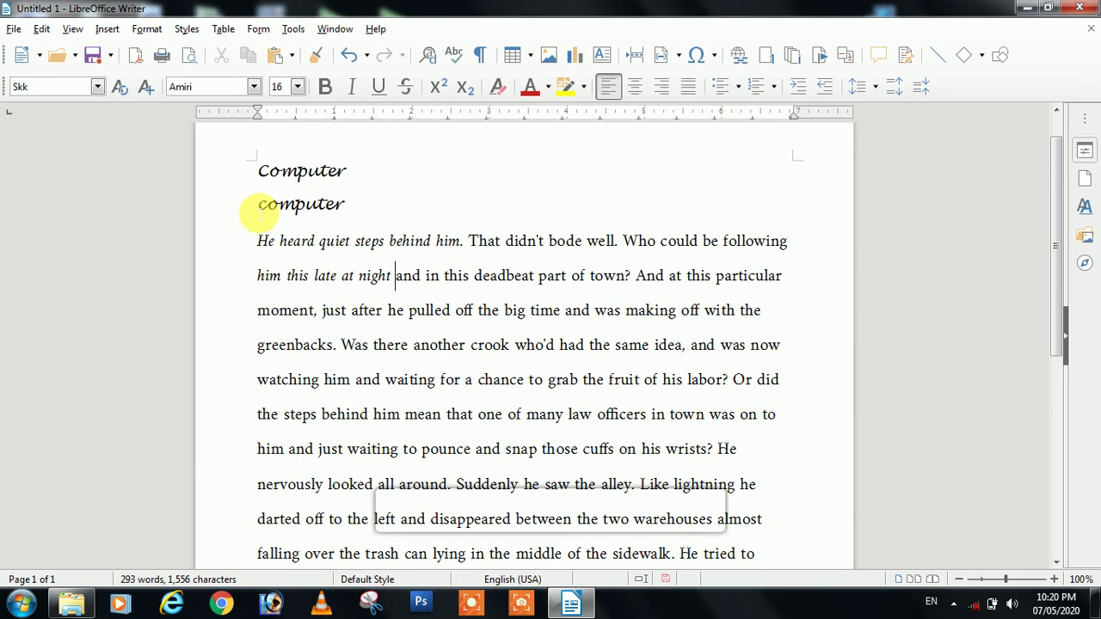
left_click_drag(260, 206, 373, 213)
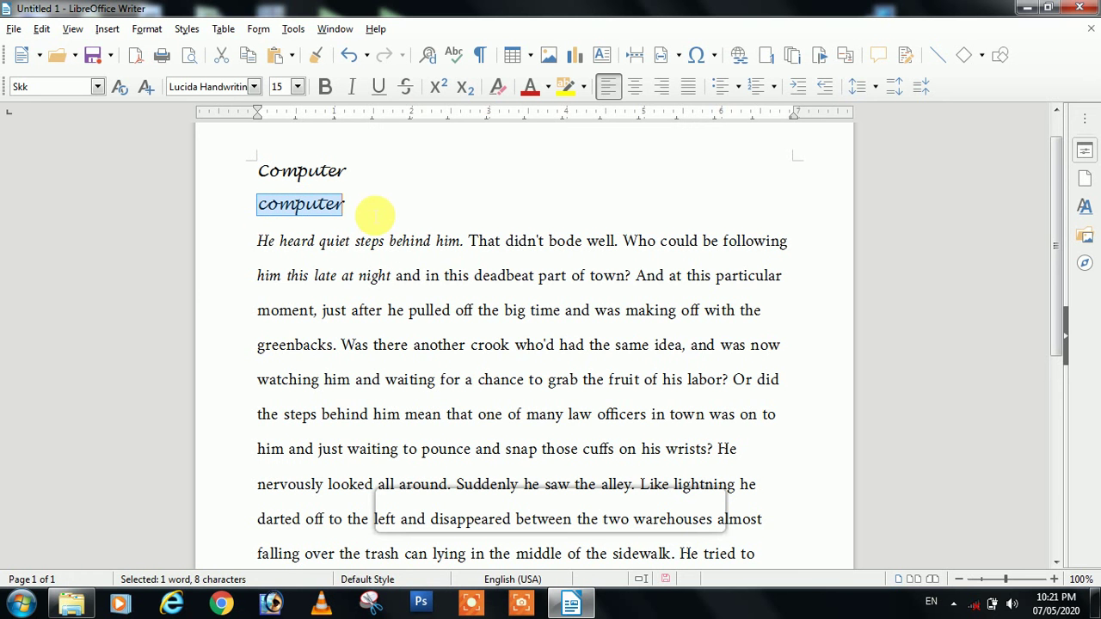
left_click(380, 88)
left_click(345, 209)
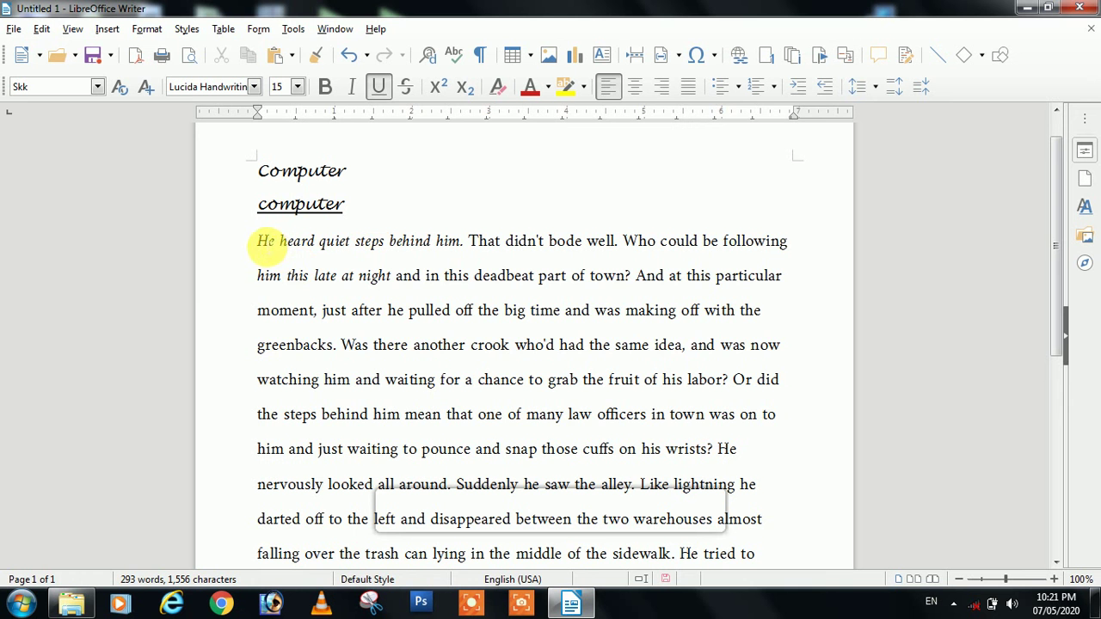
left_click_drag(258, 246, 827, 353)
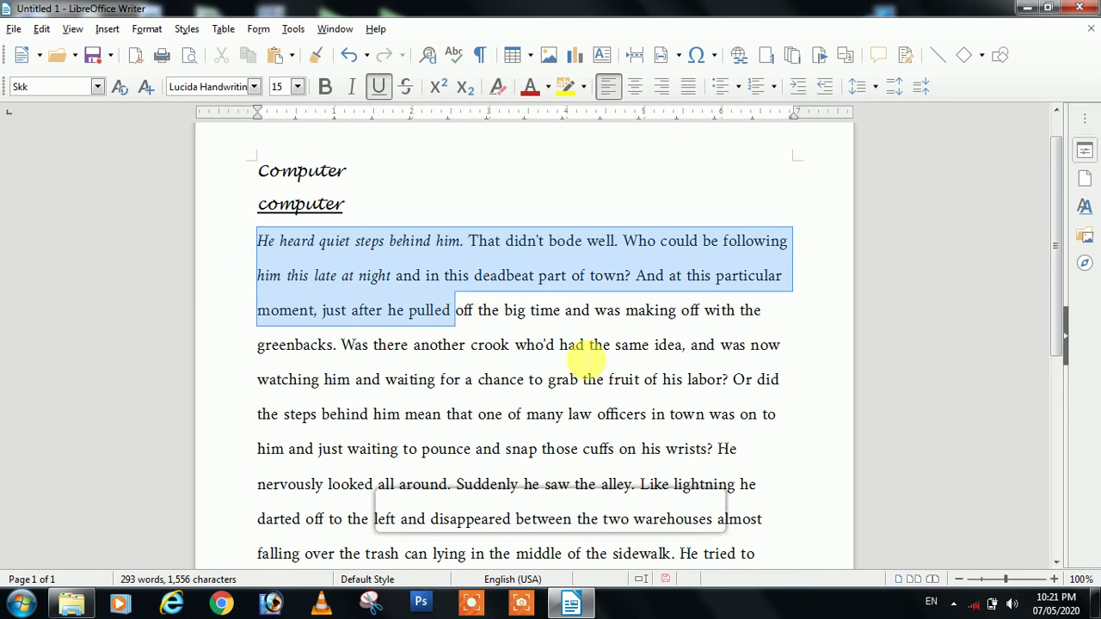
left_click(379, 89)
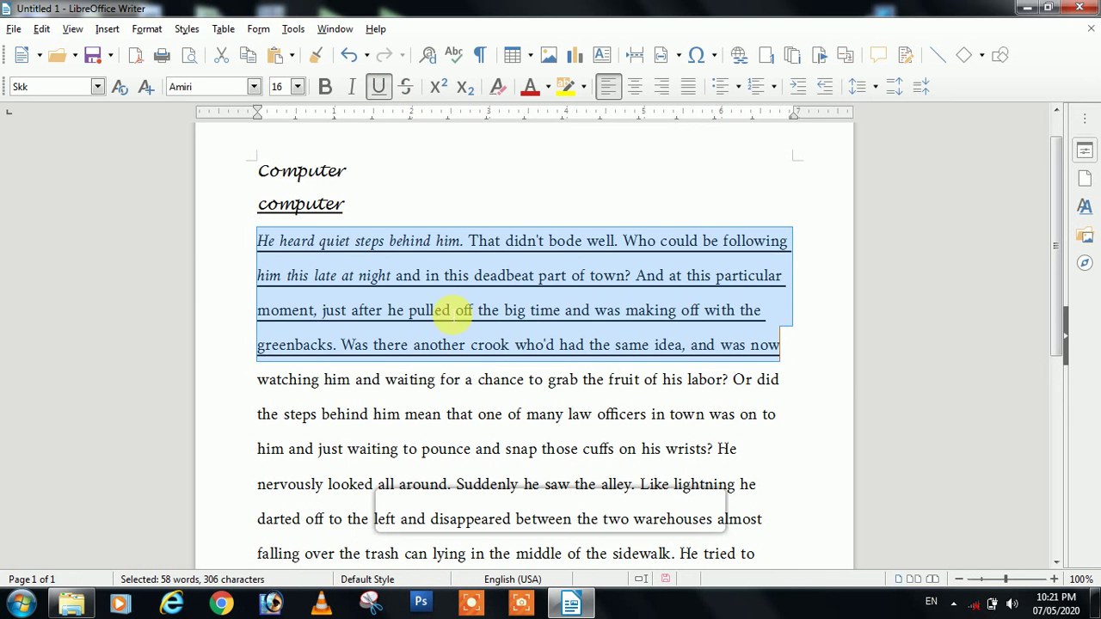
left_click(450, 311)
left_click_drag(258, 243, 792, 371)
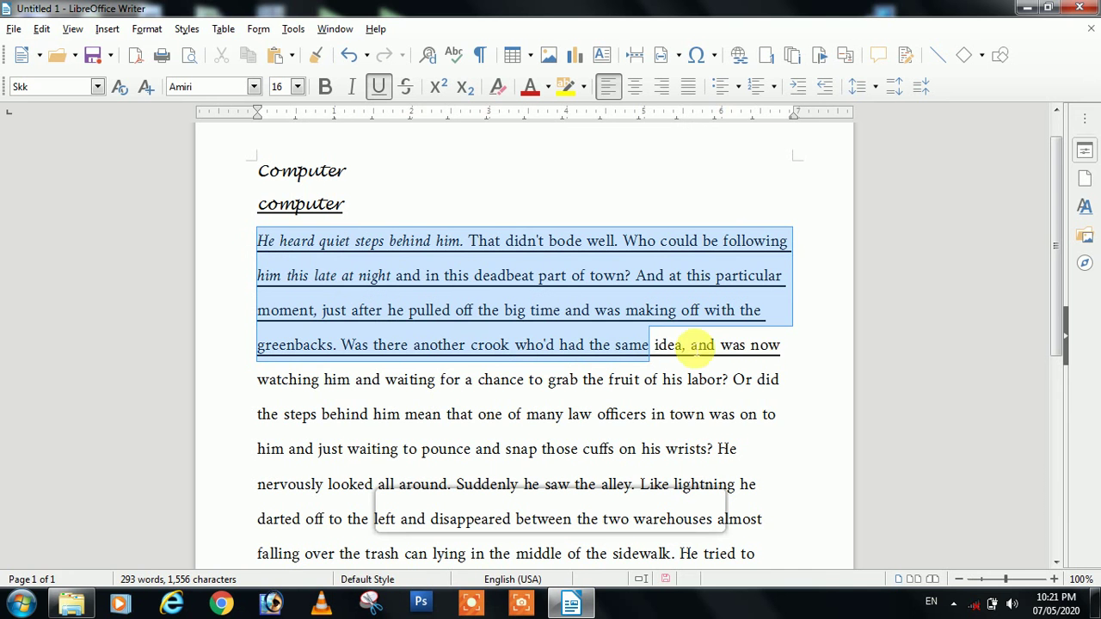
left_click(804, 421)
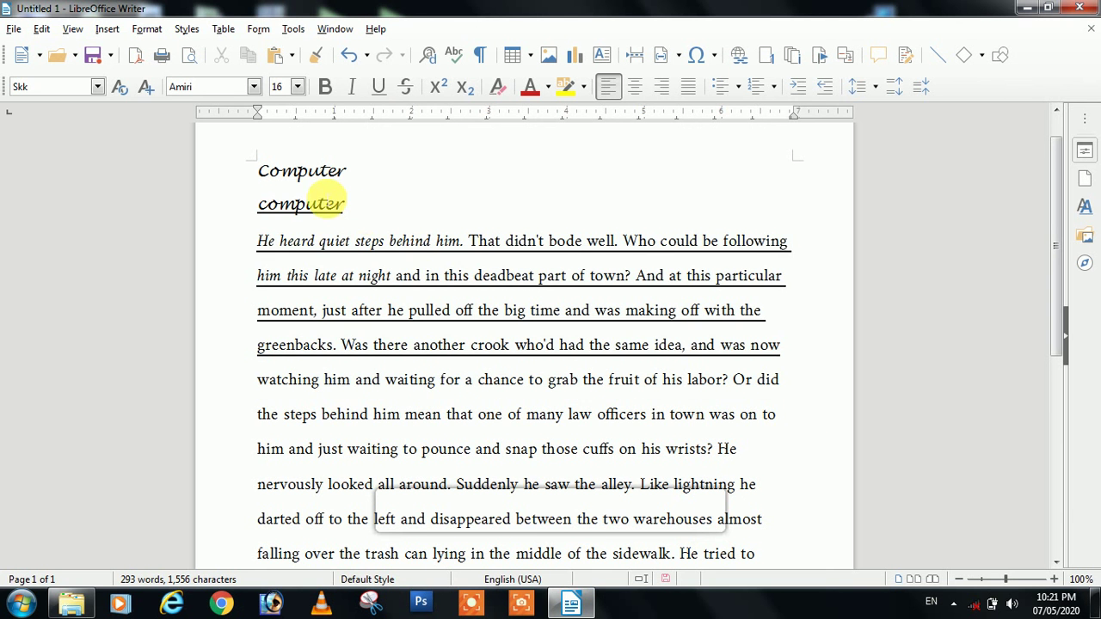
left_click(262, 207)
left_click_drag(260, 207, 800, 362)
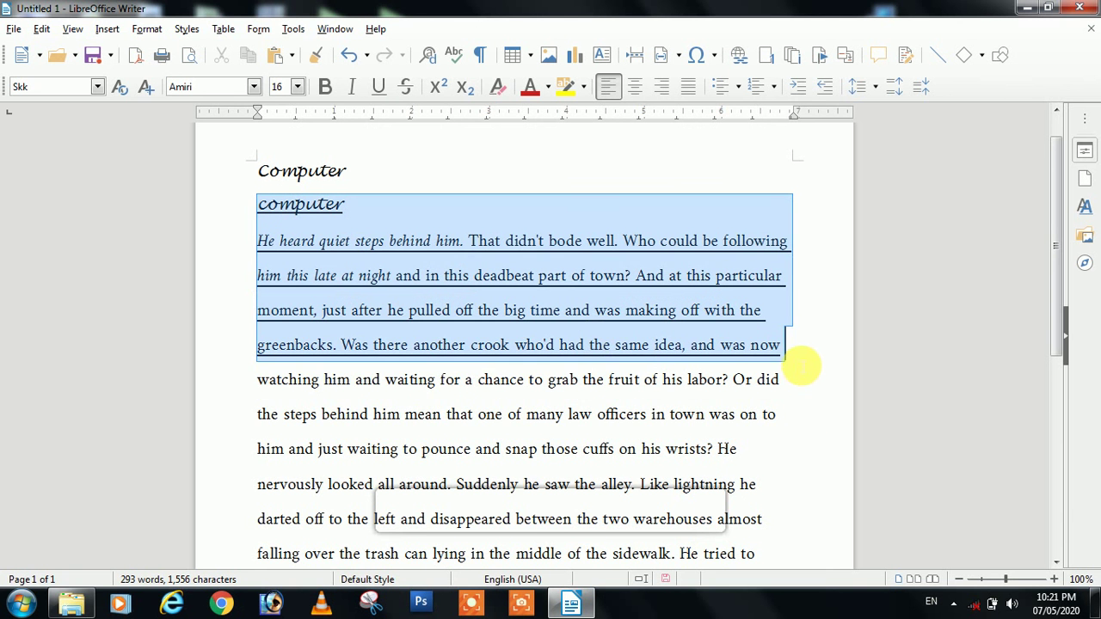
left_click(384, 90)
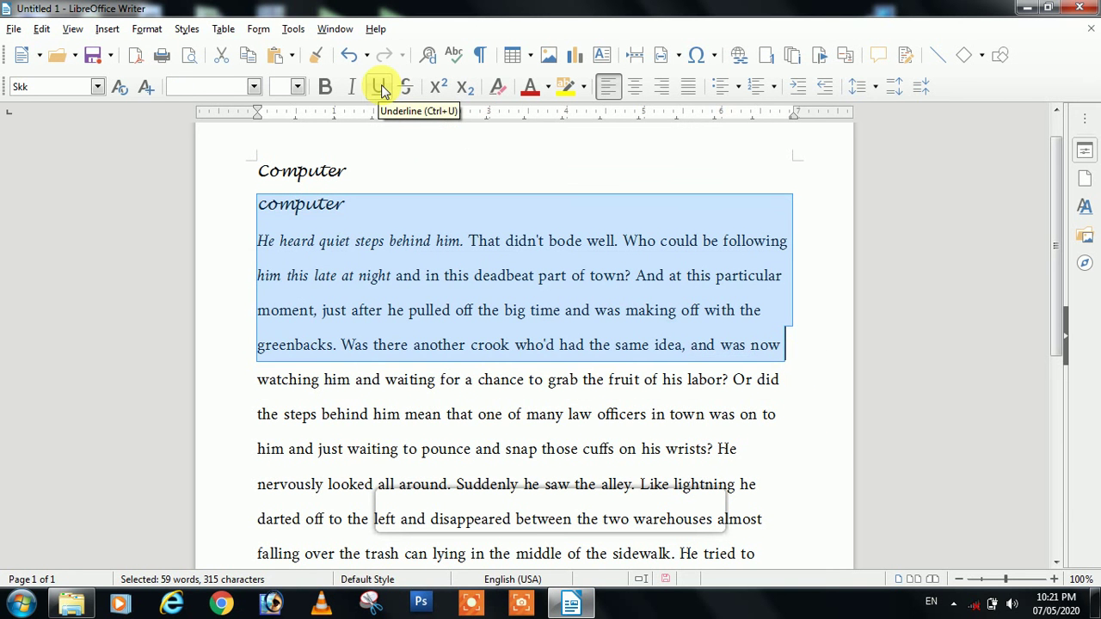
left_click(389, 311)
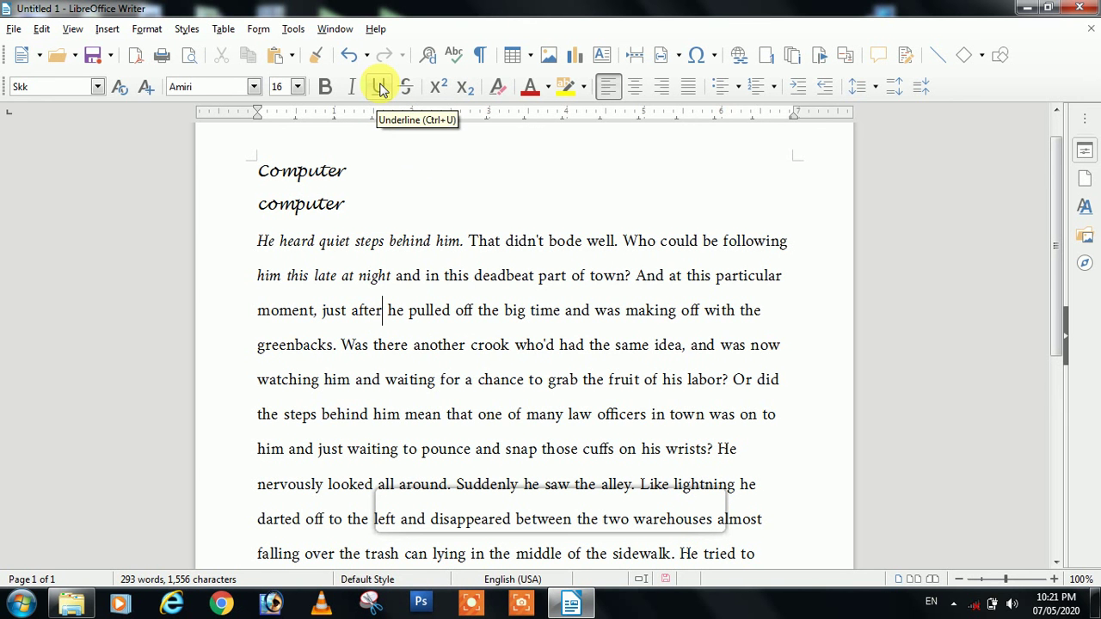
- Underline the 'Computer' and 'computer' heading lines with Ctrl+U
left_click_drag(258, 171, 361, 201)
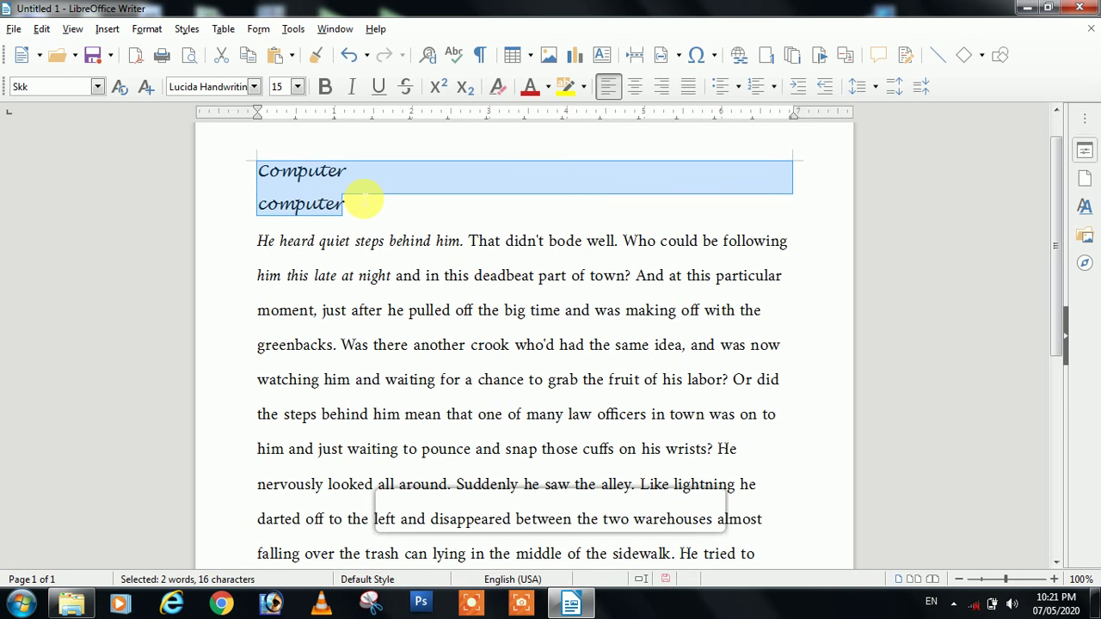
key("ctrl+u")
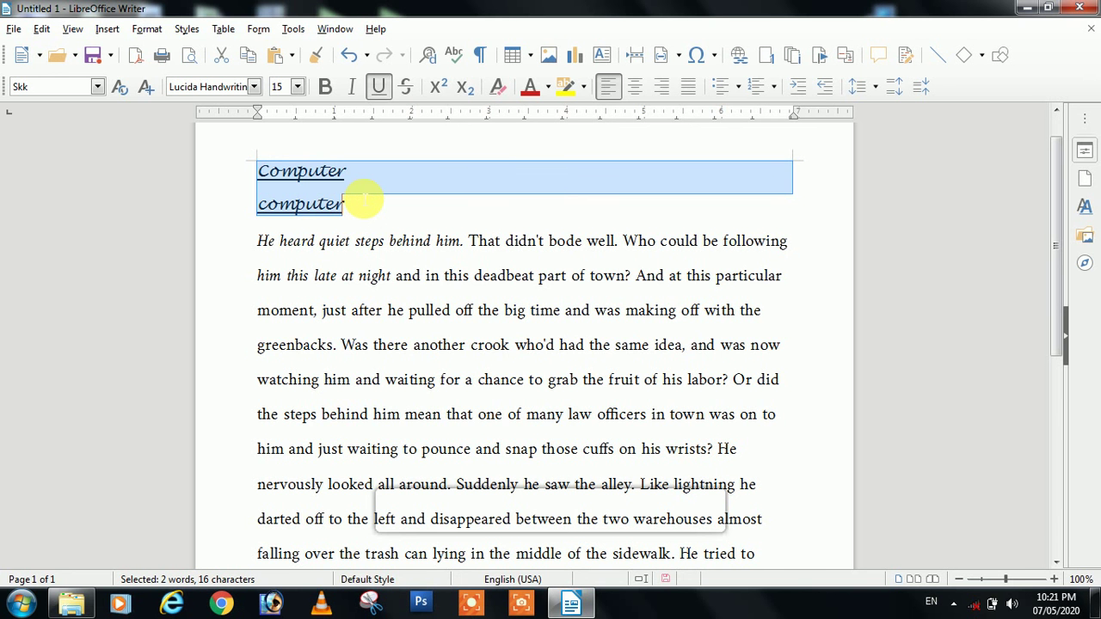
left_click(364, 207)
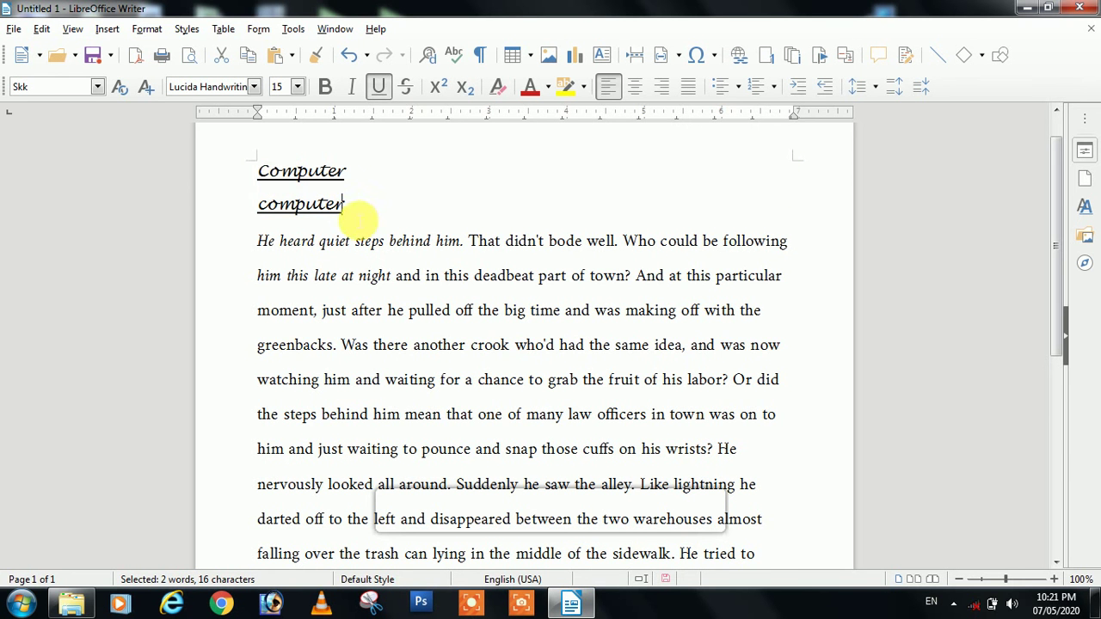
left_click_drag(259, 176, 364, 206)
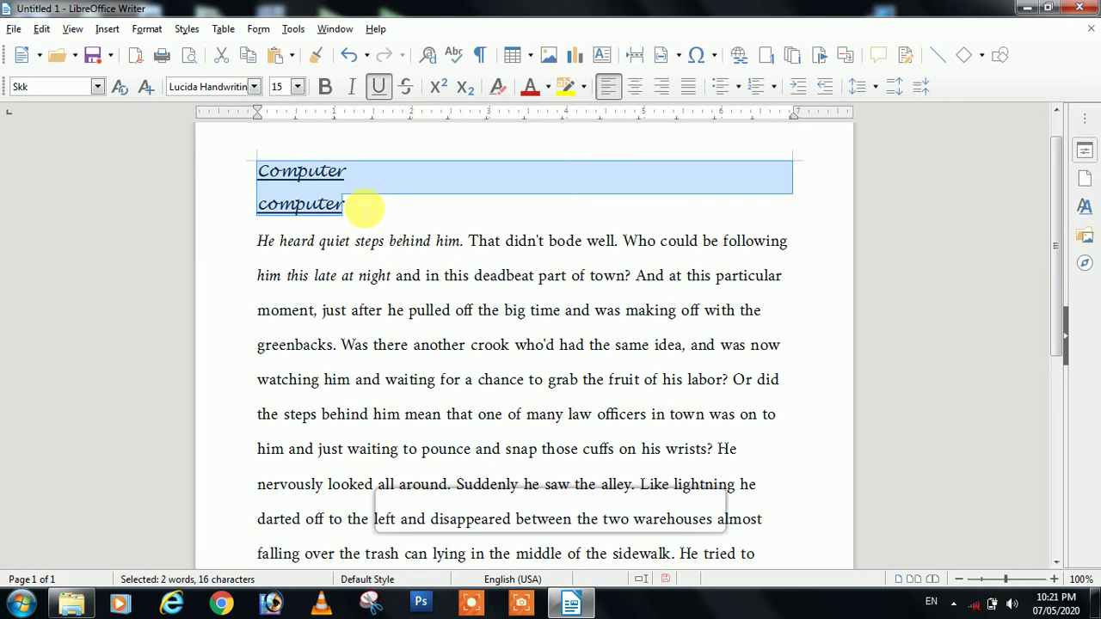
left_click(371, 241)
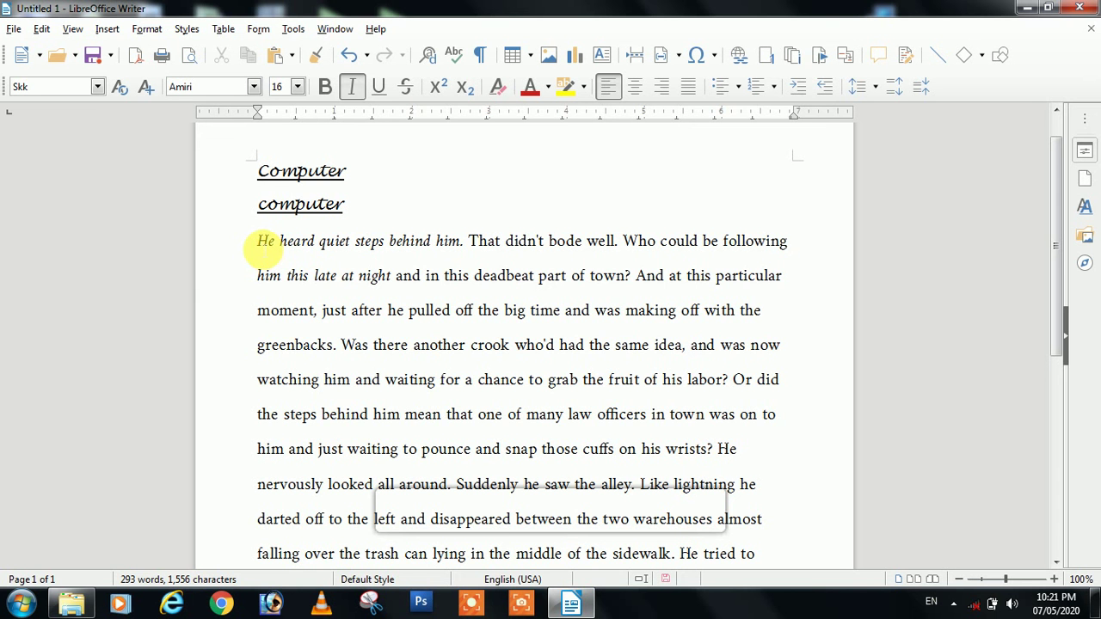
- Strike through the story's first two sentences
mouse_move(258, 242)
left_mouse_down()
mouse_move(573, 277)
mouse_move(617, 241)
left_mouse_up()
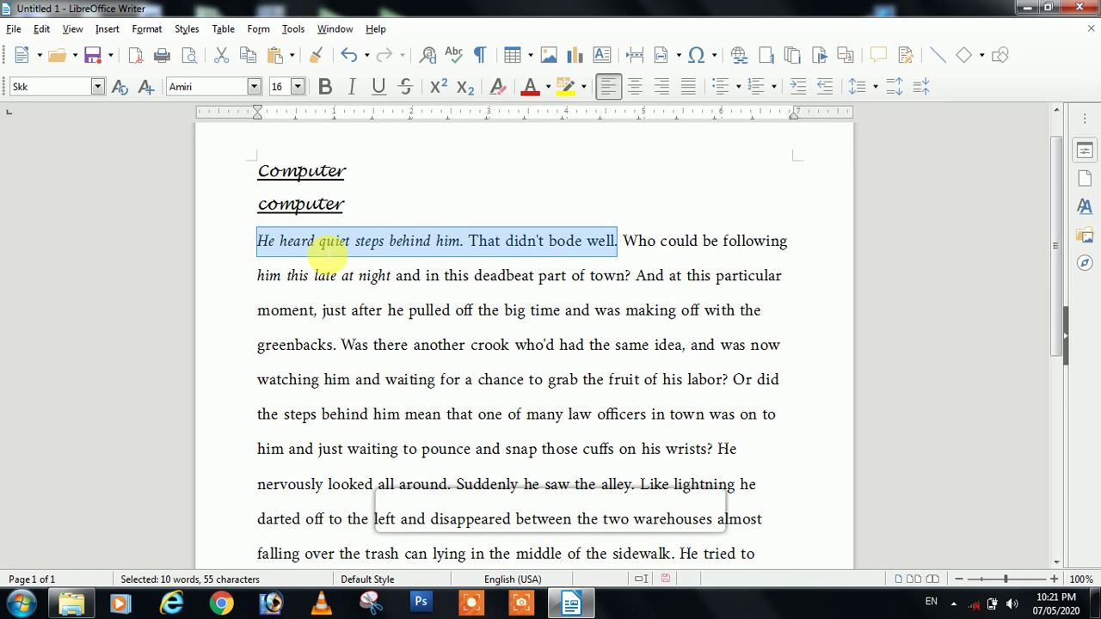
left_click(406, 88)
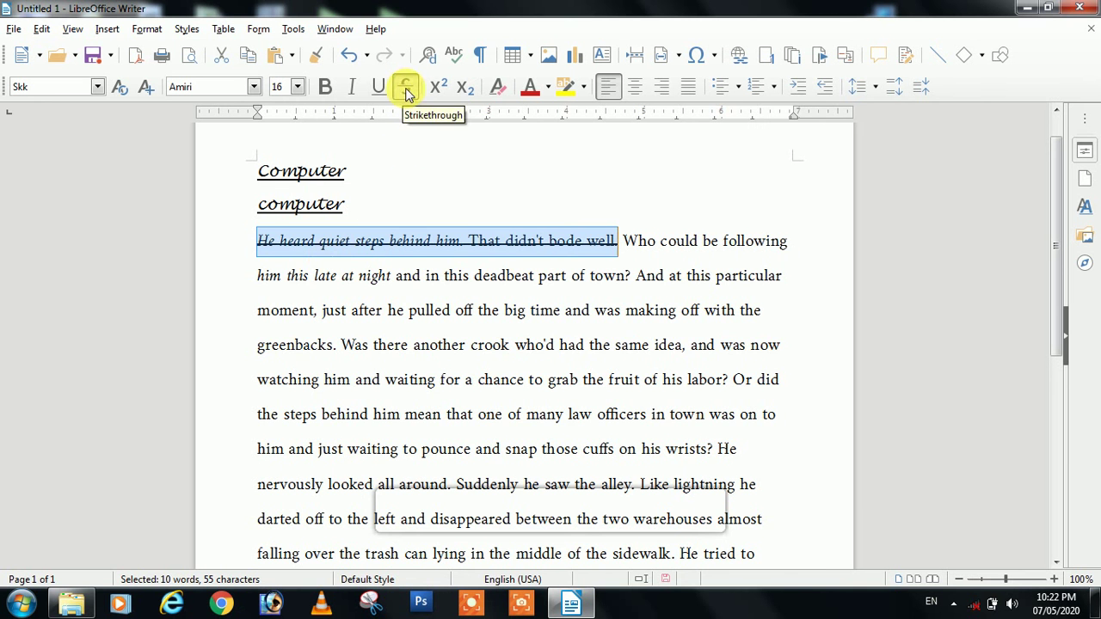
left_click(396, 277)
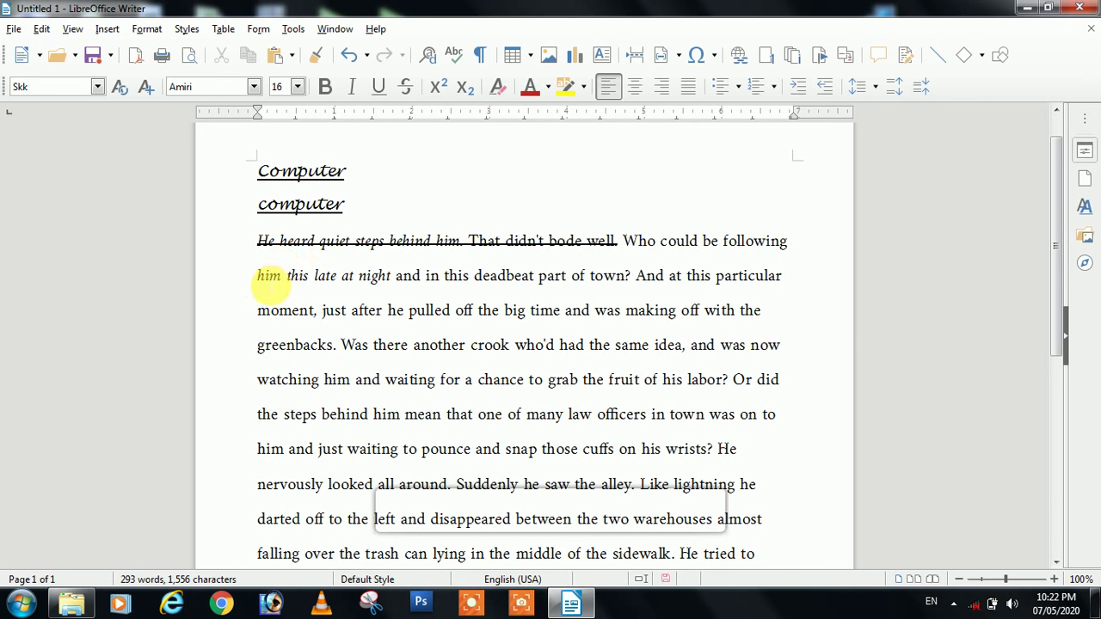
- Strike through line two from 'him this late at night' to 'deadbeat part of town'
left_click_drag(260, 277, 448, 279)
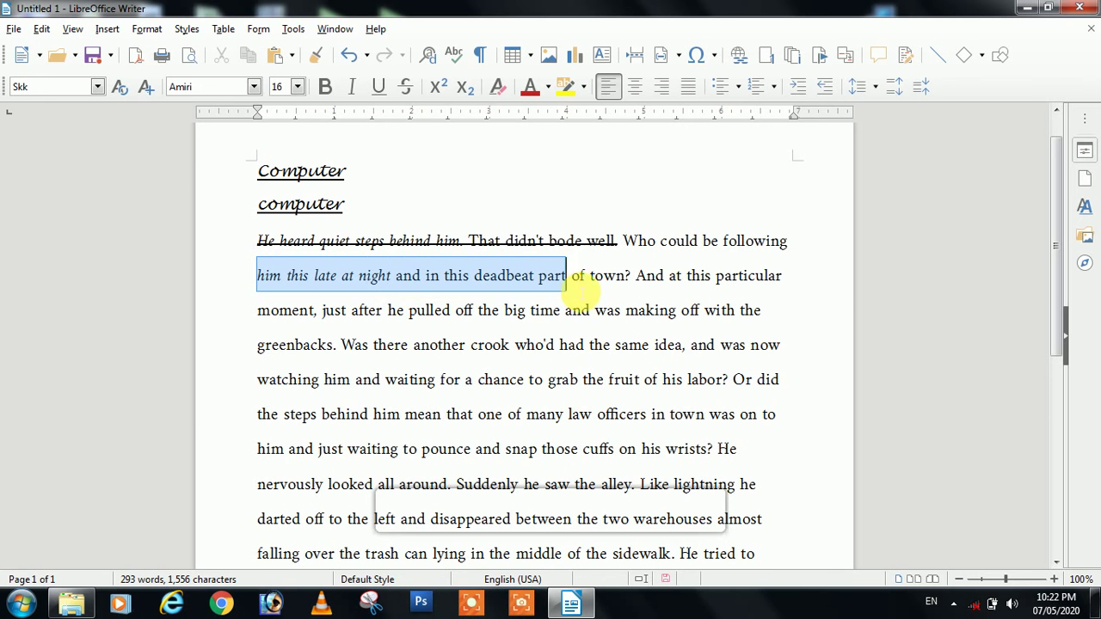
left_click_drag(448, 279, 624, 277)
left_click(406, 86)
left_click(408, 312)
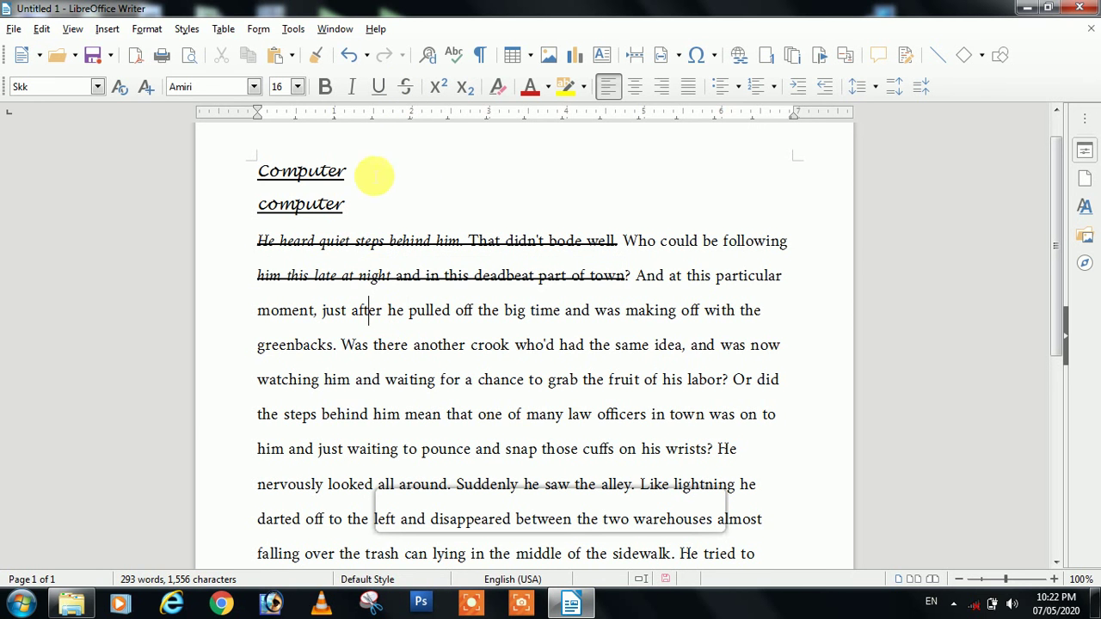
left_click(327, 89)
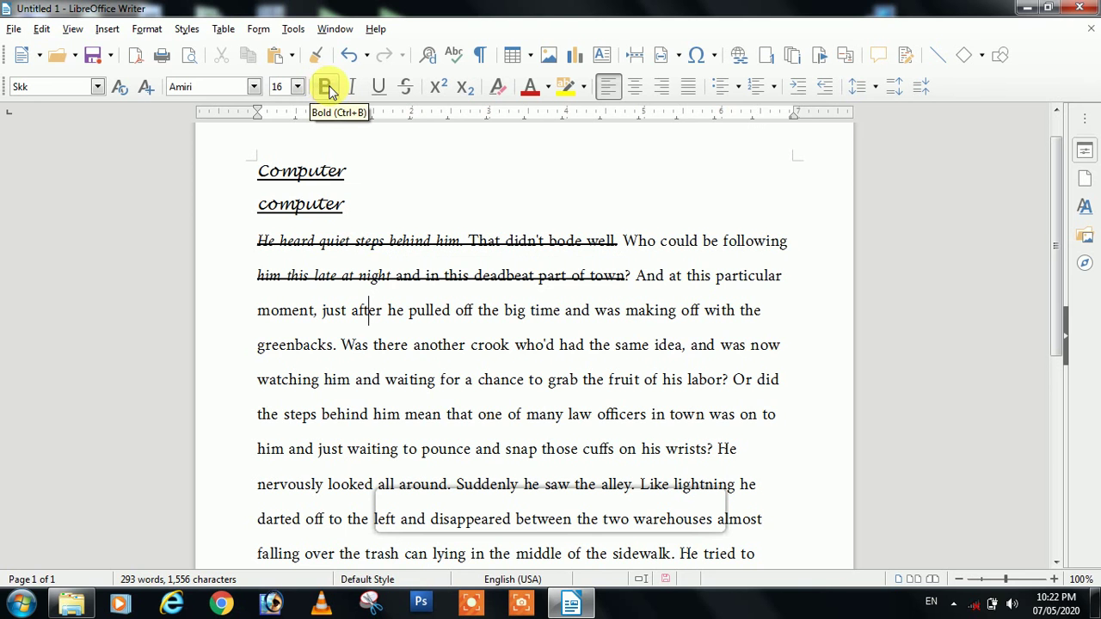